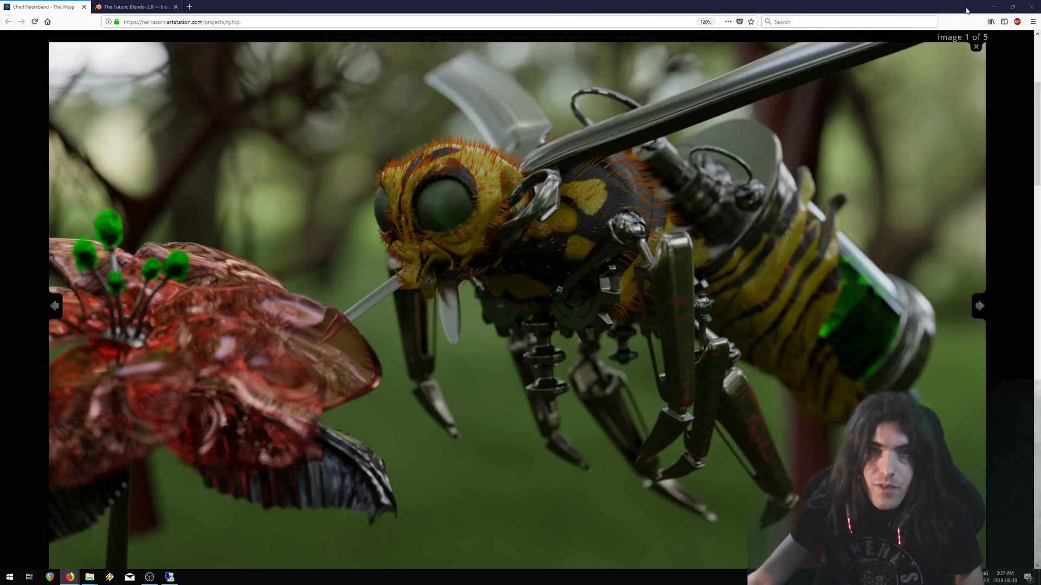
Switch from the browser to Blender 2.79 and open the recent file Sharp Wasp.blend
{"action": "left_click", "coordinate": [995, 9]}
{"action": "double_click", "coordinate": [757, 98]}
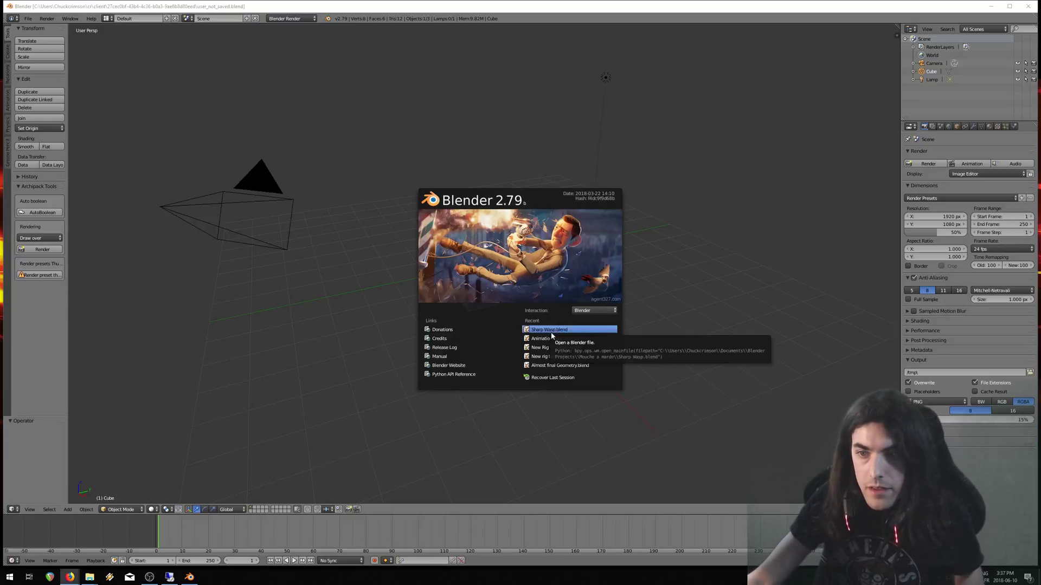
{"action": "left_click", "coordinate": [550, 330]}
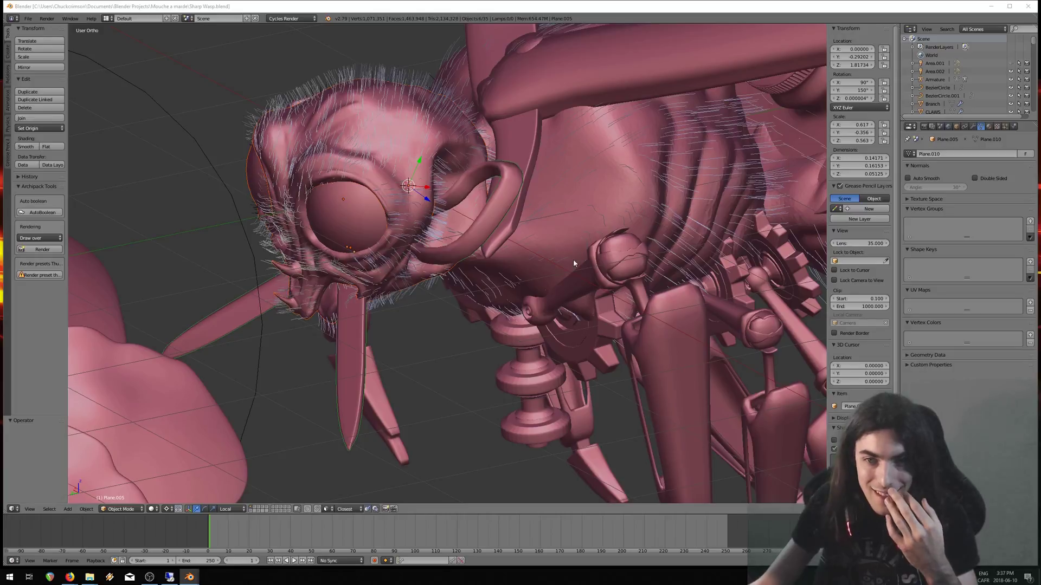
Examine the wasp scene through the camera and from an outside view that includes the flower and branches
{"action": "mouse_move", "coordinate": [494, 237]}
{"action": "middle_mouse_down"}
{"action": "mouse_move", "coordinate": [556, 218]}
{"action": "mouse_move", "coordinate": [503, 231]}
{"action": "middle_mouse_up"}
{"action": "key", "text": "KP_0"}
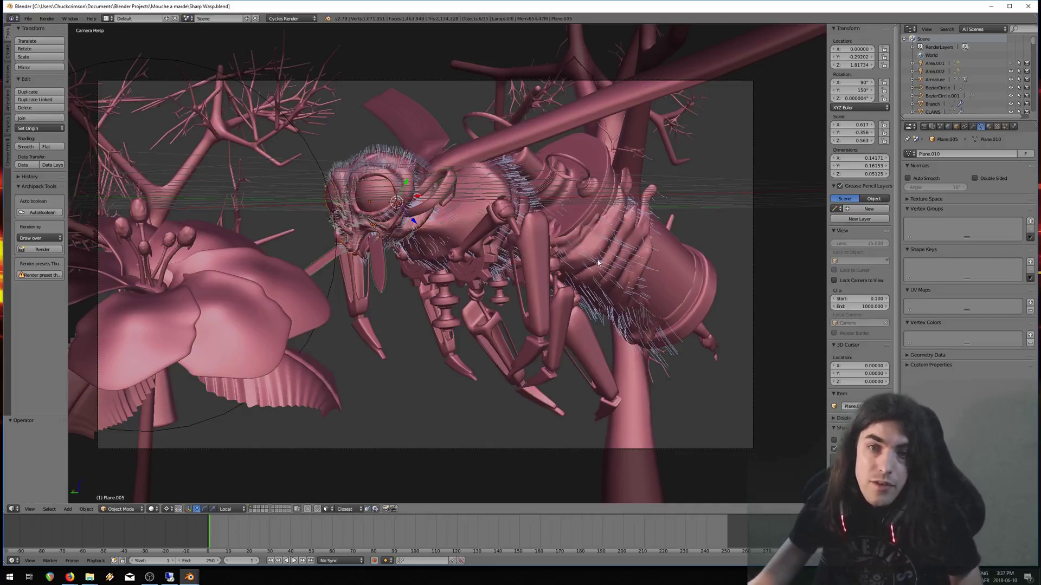
{"action": "scroll", "coordinate": [519, 207], "scroll_direction": "up", "scroll_amount": 2}
{"action": "scroll", "coordinate": [519, 207], "scroll_direction": "down", "scroll_amount": 4}
{"action": "middle_click_drag", "start_coordinate": [520, 207], "coordinate": [744, 191]}
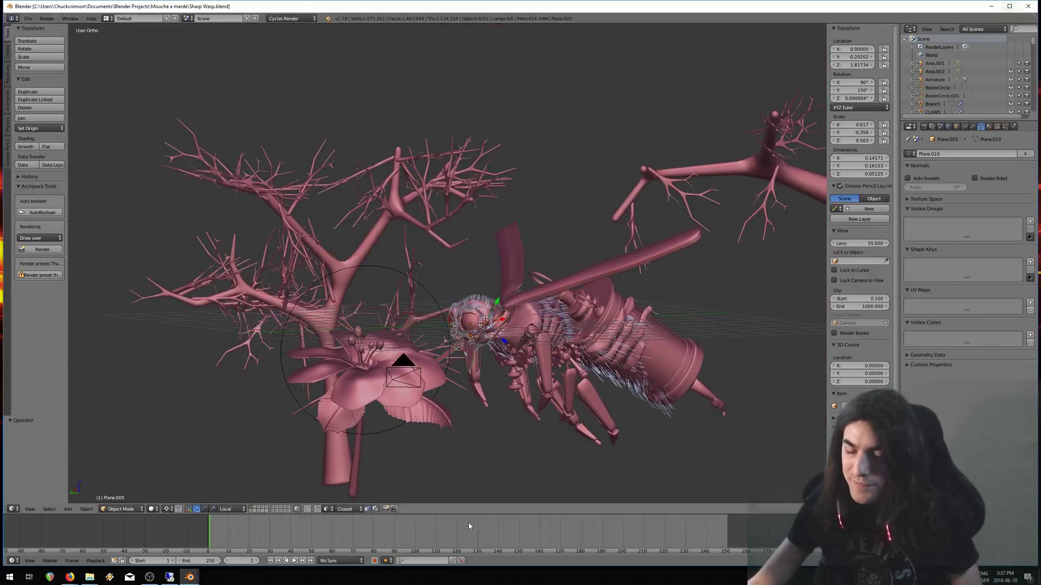
Close Blender 2.79 and reopen Sharp Wasp.blend in Blender 2.80 from the blender-2.8 folder on the desktop
{"action": "right_click", "coordinate": [189, 577]}
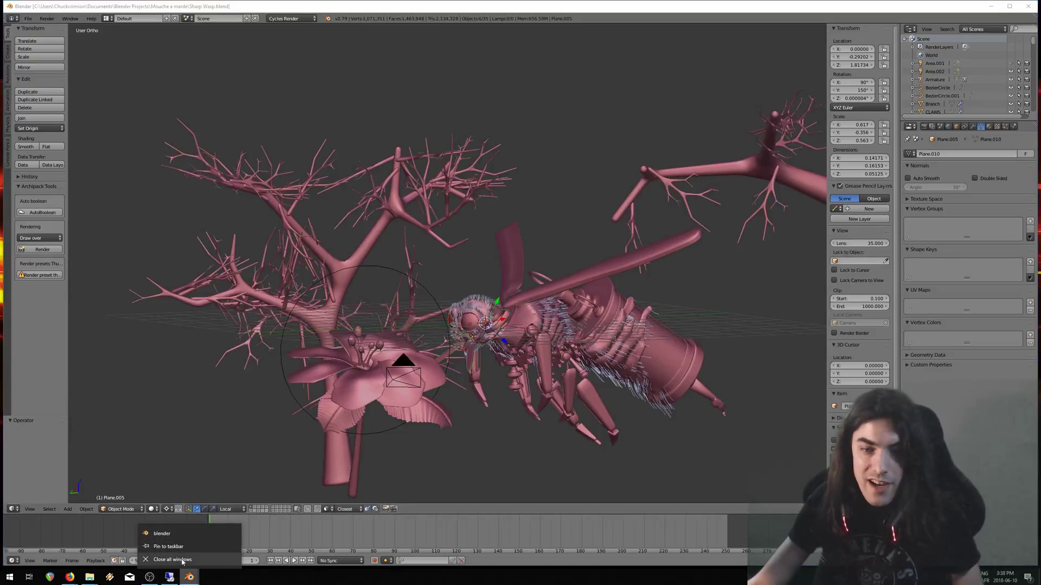
{"action": "left_click", "coordinate": [191, 562]}
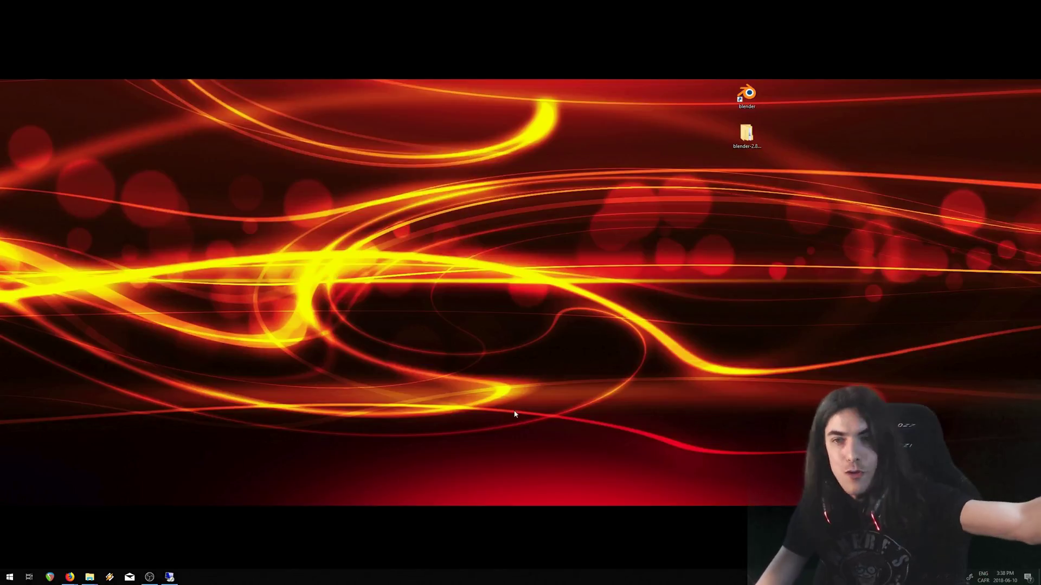
{"action": "double_click", "coordinate": [746, 134]}
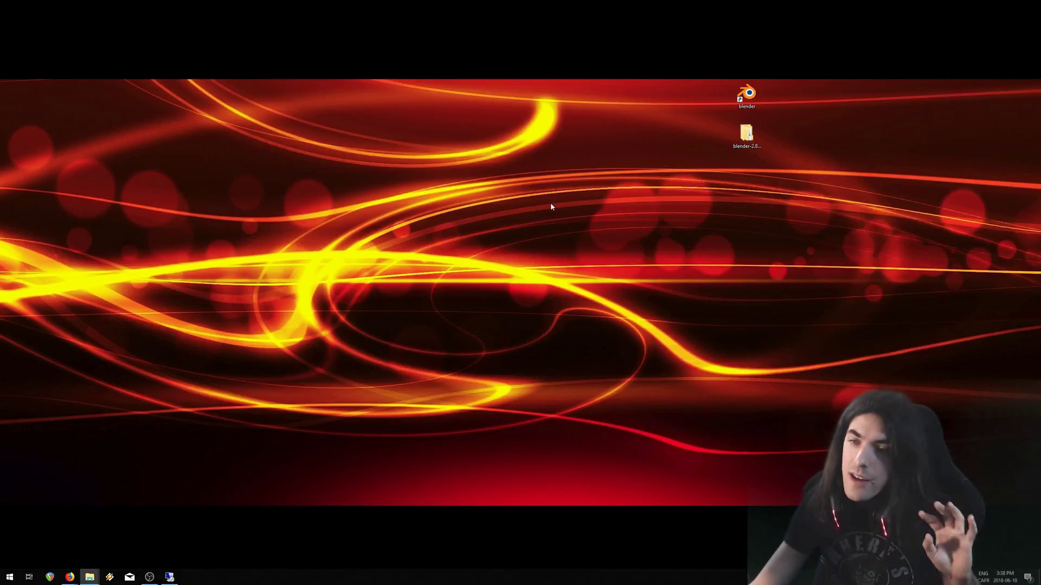
{"action": "left_click", "coordinate": [746, 136]}
{"action": "left_click", "coordinate": [726, 154]}
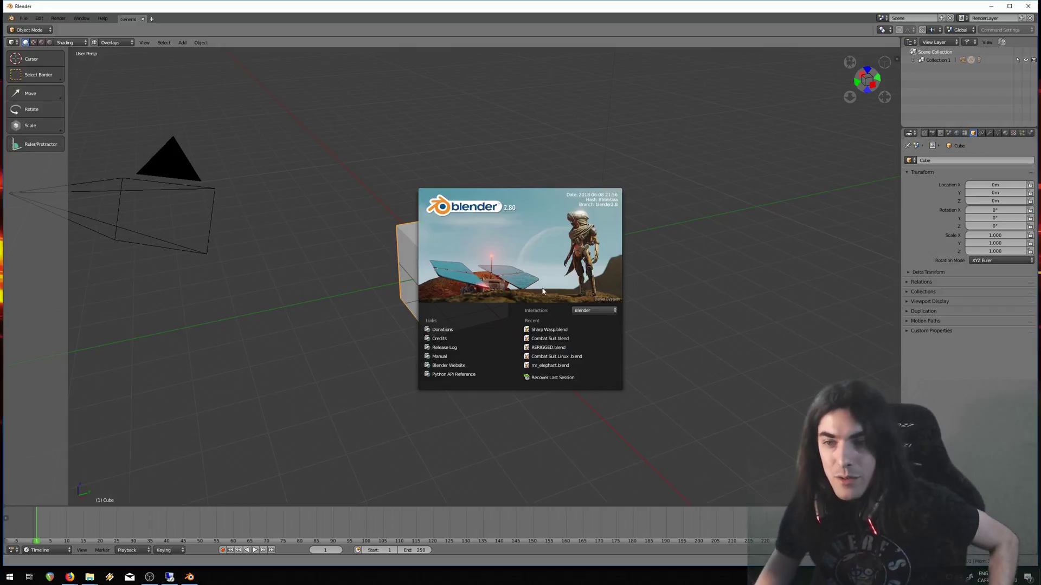
{"action": "left_click", "coordinate": [555, 330]}
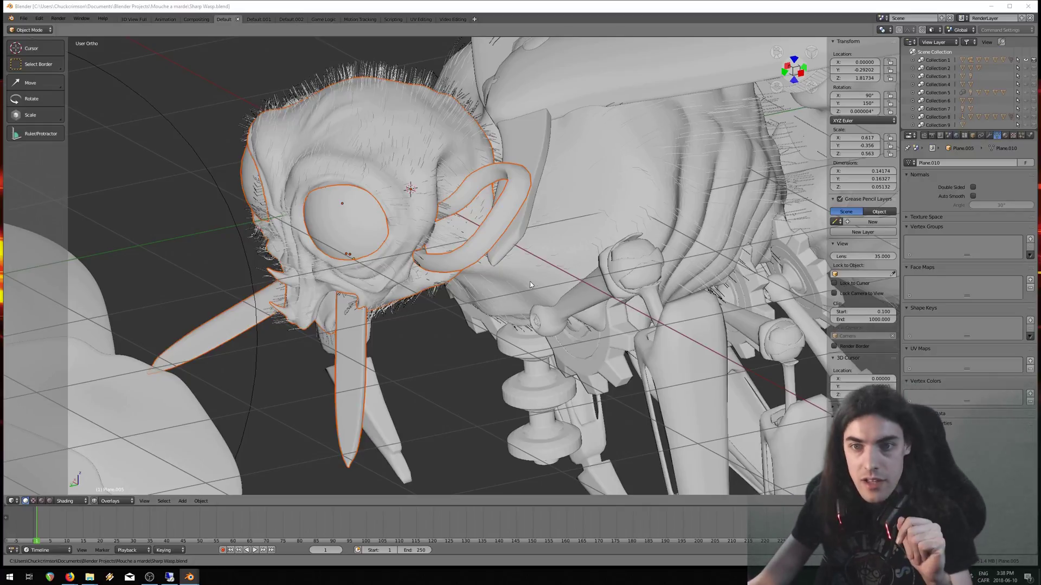
Set the scene's render engine to Eevee
{"action": "scroll", "coordinate": [526, 279], "scroll_direction": "down", "scroll_amount": 6}
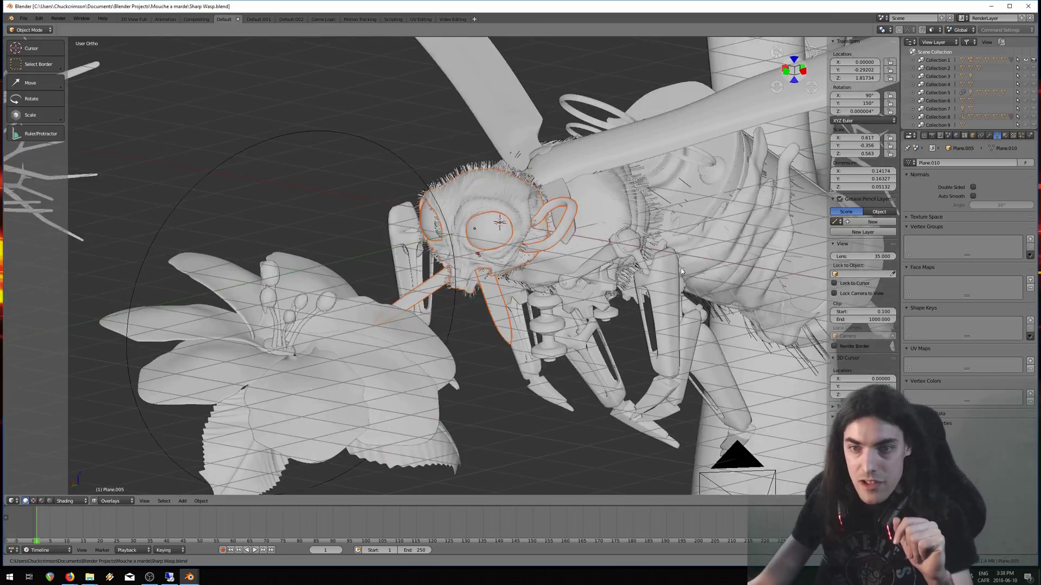
{"action": "middle_click_drag", "start_coordinate": [668, 265], "coordinate": [549, 253]}
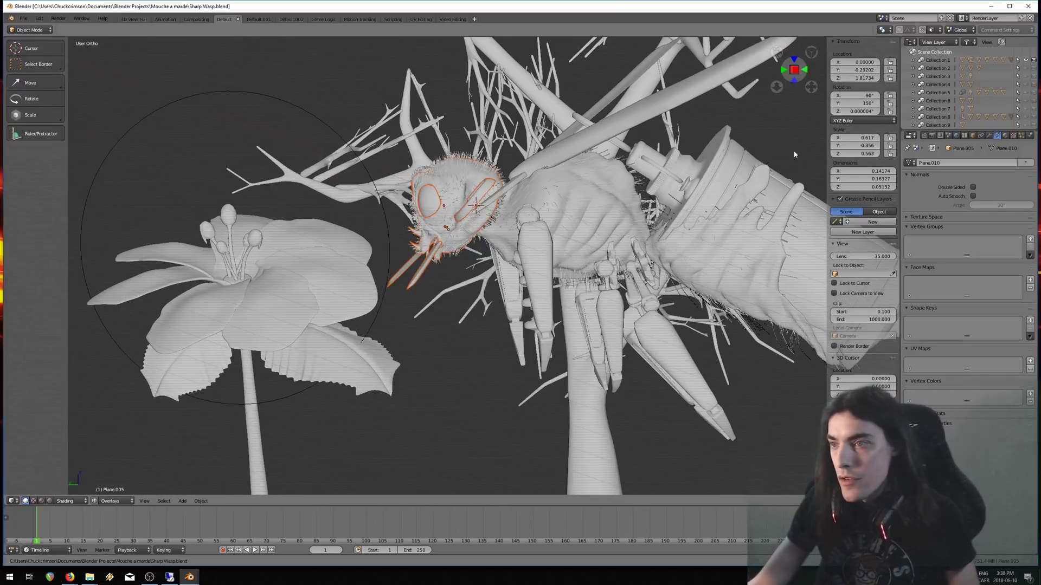
{"action": "left_click", "coordinate": [932, 136]}
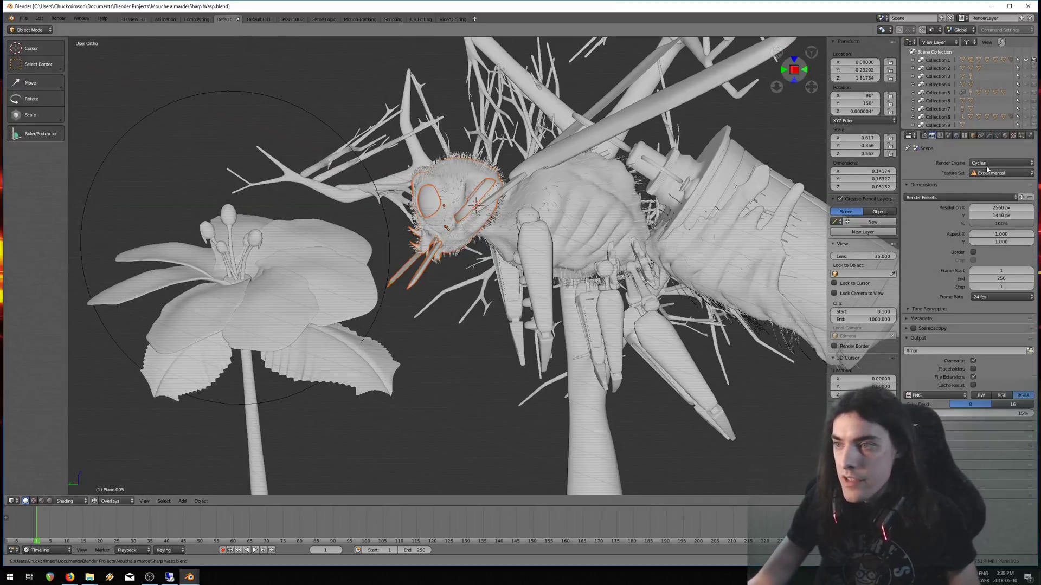
{"action": "left_click", "coordinate": [992, 165]}
{"action": "left_click", "coordinate": [993, 164]}
{"action": "left_click", "coordinate": [993, 164]}
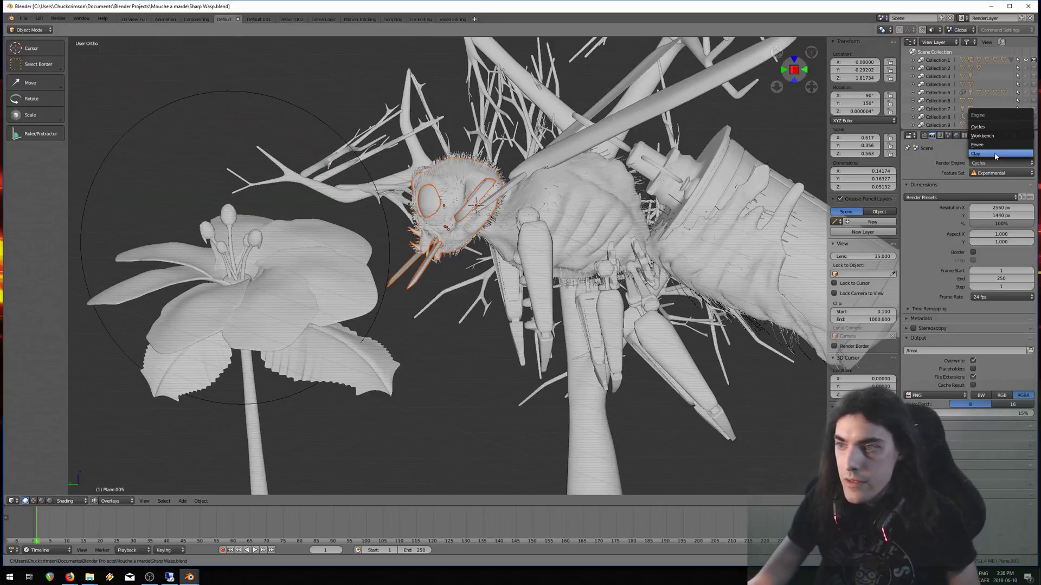
{"action": "left_click", "coordinate": [977, 145]}
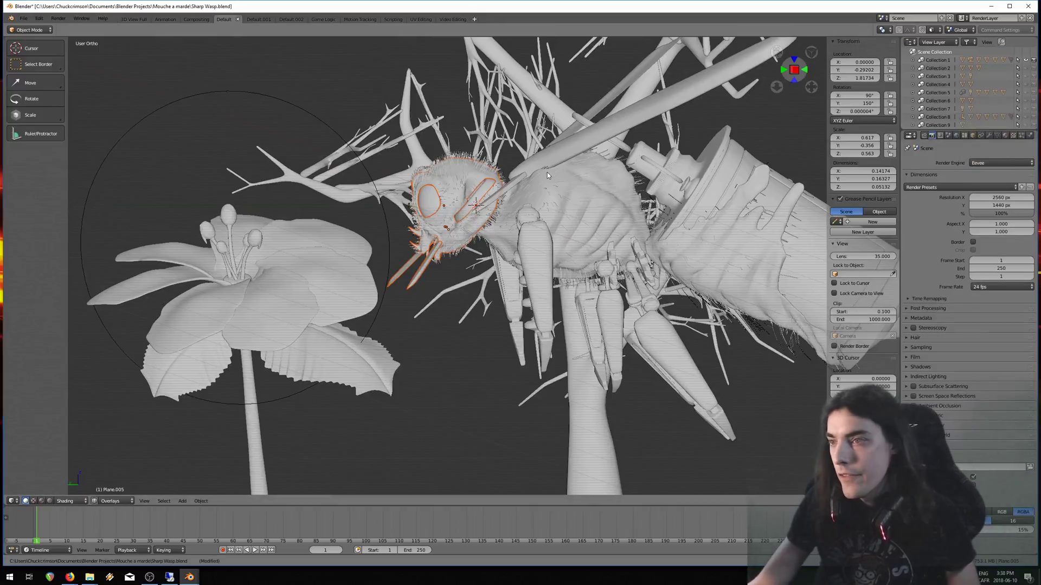
Frame the wasp and flower from the front side and display the viewport in Rendered shading
{"action": "middle_click_drag", "start_coordinate": [548, 172], "coordinate": [473, 247]}
{"action": "middle_click_drag", "start_coordinate": [587, 253], "coordinate": [639, 247]}
{"action": "scroll", "coordinate": [518, 247], "scroll_direction": "up", "scroll_amount": 4}
{"action": "mouse_move", "coordinate": [519, 246]}
{"action": "middle_mouse_down"}
{"action": "mouse_move", "coordinate": [437, 248]}
{"action": "mouse_move", "coordinate": [407, 226]}
{"action": "mouse_move", "coordinate": [509, 258]}
{"action": "mouse_move", "coordinate": [378, 270]}
{"action": "mouse_move", "coordinate": [534, 252]}
{"action": "mouse_move", "coordinate": [507, 253]}
{"action": "mouse_move", "coordinate": [531, 251]}
{"action": "mouse_move", "coordinate": [511, 237]}
{"action": "middle_mouse_up"}
{"action": "scroll", "coordinate": [497, 250], "scroll_direction": "down", "scroll_amount": 3}
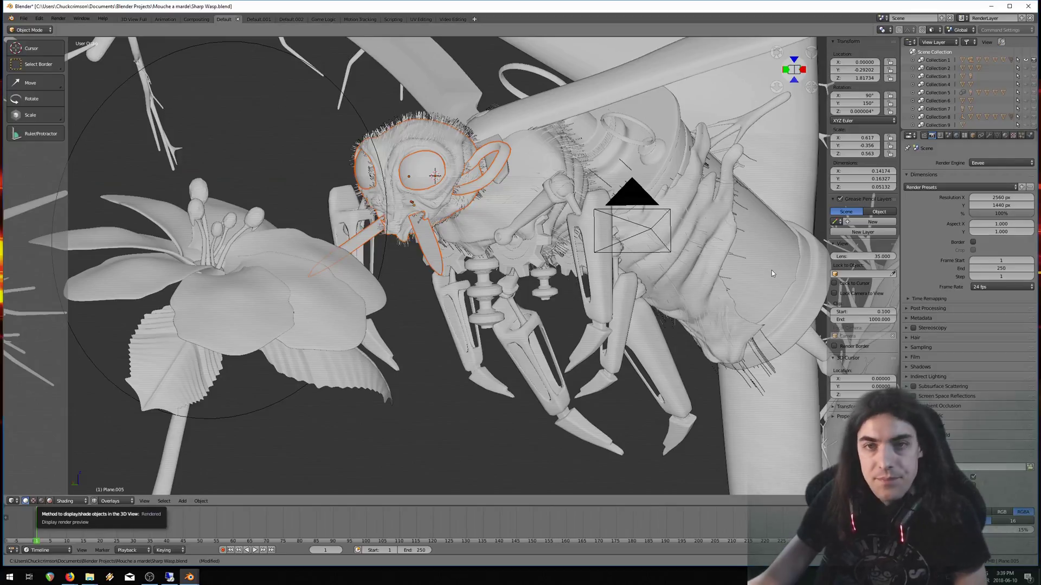
{"action": "key", "text": "shift+z"}
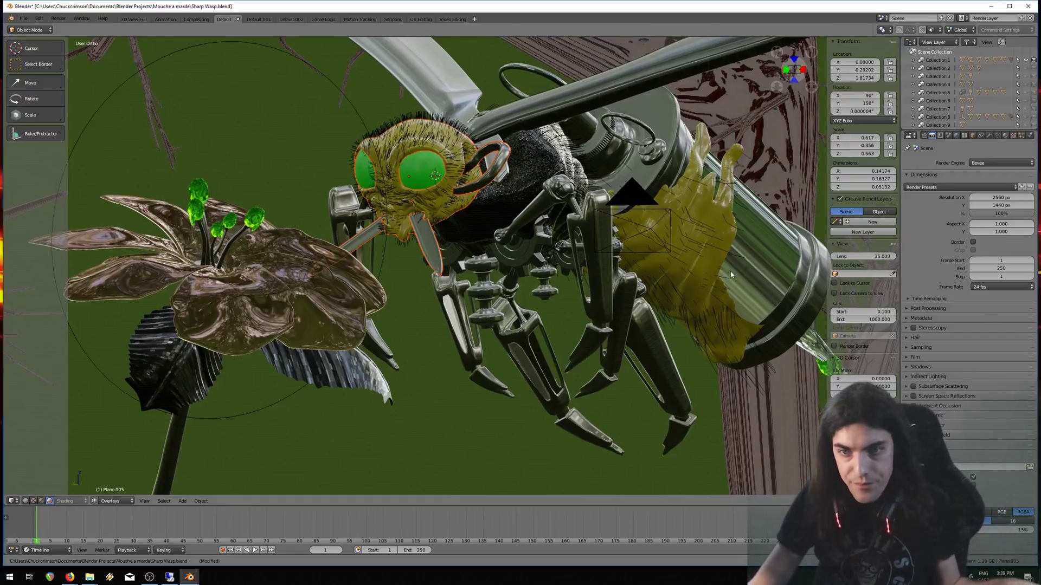
Examine the rendered wasp's head, legs and body up close and from slightly different angles
{"action": "scroll", "coordinate": [680, 229], "scroll_direction": "up", "scroll_amount": 4}
{"action": "scroll", "coordinate": [658, 234], "scroll_direction": "up", "scroll_amount": 2}
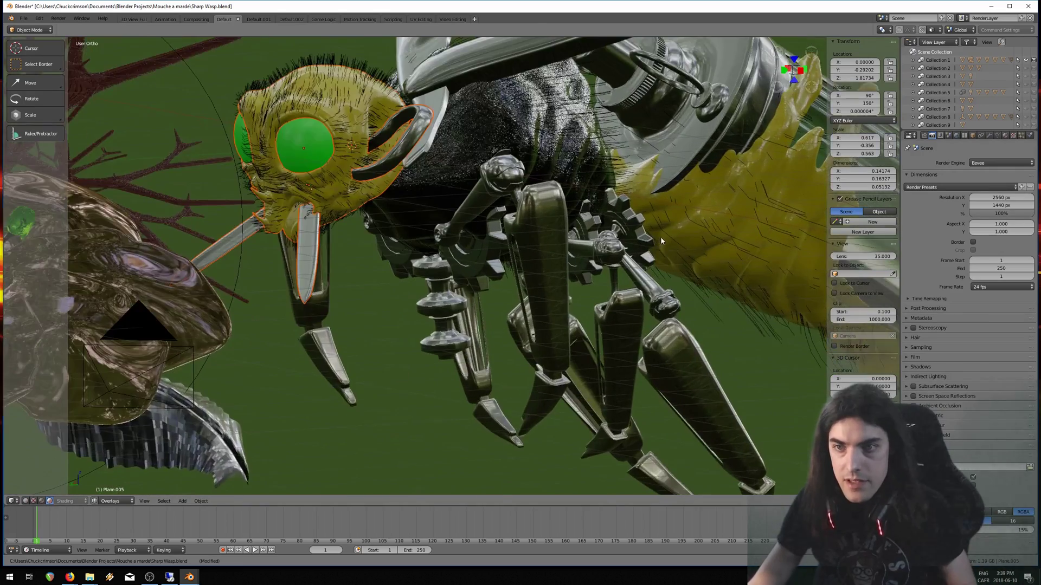
{"action": "scroll", "coordinate": [618, 217], "scroll_direction": "down", "scroll_amount": 5}
{"action": "middle_click_drag", "start_coordinate": [627, 209], "coordinate": [640, 210]}
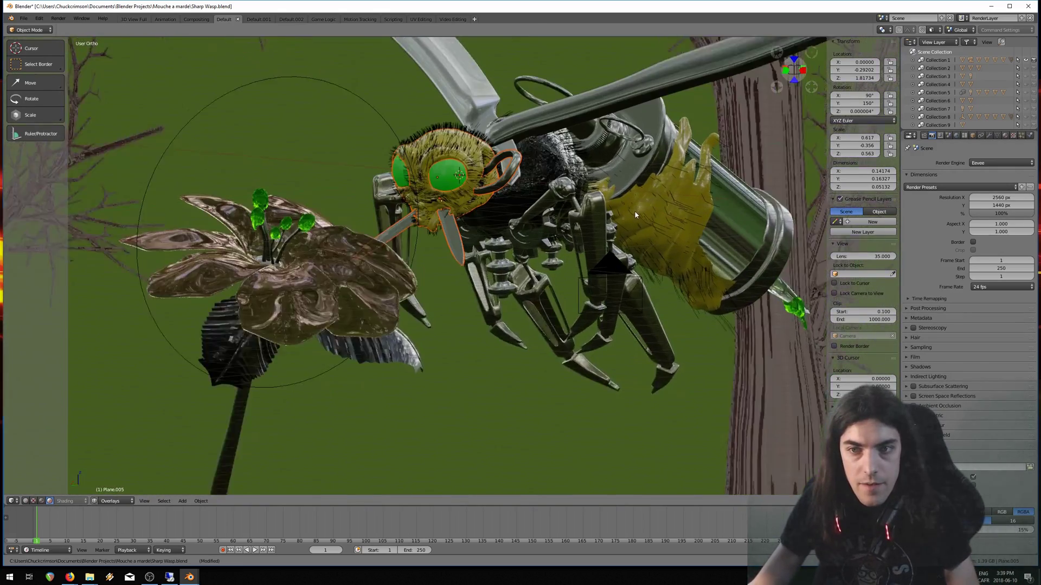
{"action": "scroll", "coordinate": [654, 216], "scroll_direction": "up", "scroll_amount": 1}
{"action": "middle_click_drag", "start_coordinate": [653, 222], "coordinate": [623, 223]}
{"action": "middle_click_drag", "start_coordinate": [515, 221], "coordinate": [609, 225], "text": "shift"}
{"action": "scroll", "coordinate": [644, 230], "scroll_direction": "up", "scroll_amount": 1}
{"action": "scroll", "coordinate": [594, 227], "scroll_direction": "down", "scroll_amount": 2}
{"action": "scroll", "coordinate": [609, 224], "scroll_direction": "up", "scroll_amount": 2}
Select the wasp's head and refresh its textures by activating its Skin and Hair material slots
{"action": "right_click", "coordinate": [442, 111]}
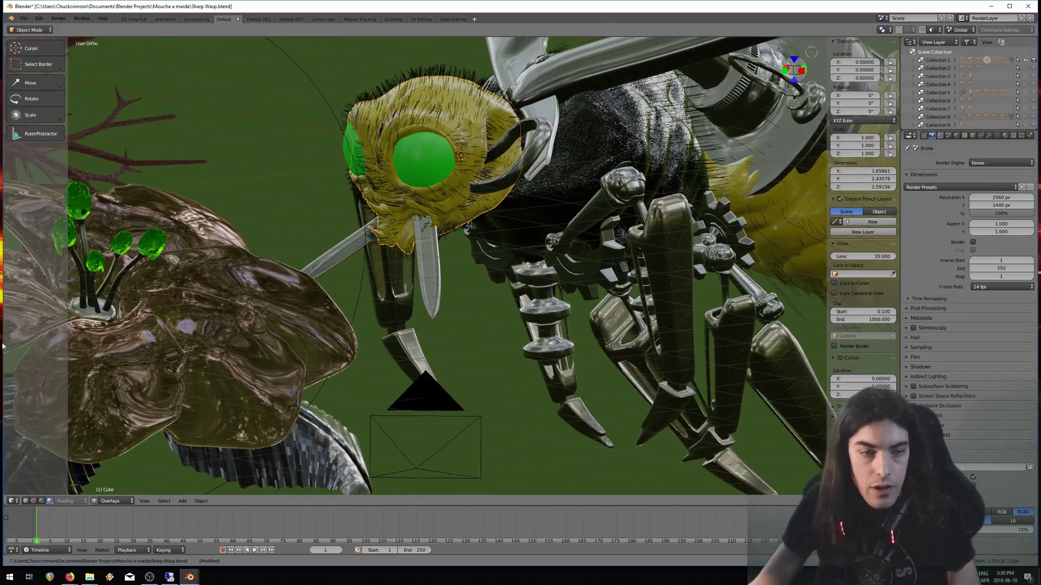
{"action": "left_click", "coordinate": [1005, 135]}
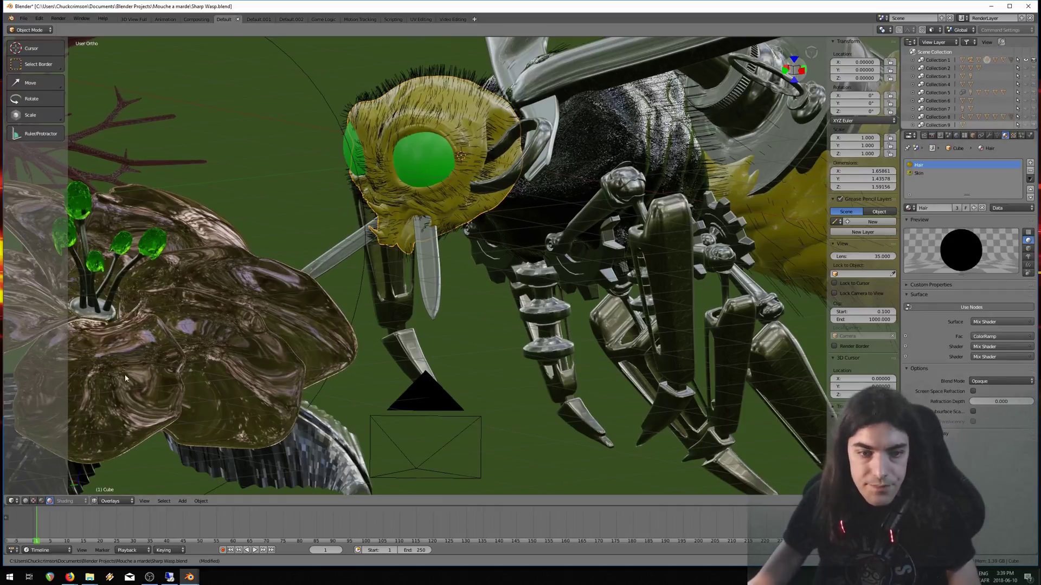
{"action": "left_click", "coordinate": [922, 172]}
{"action": "left_click", "coordinate": [921, 165]}
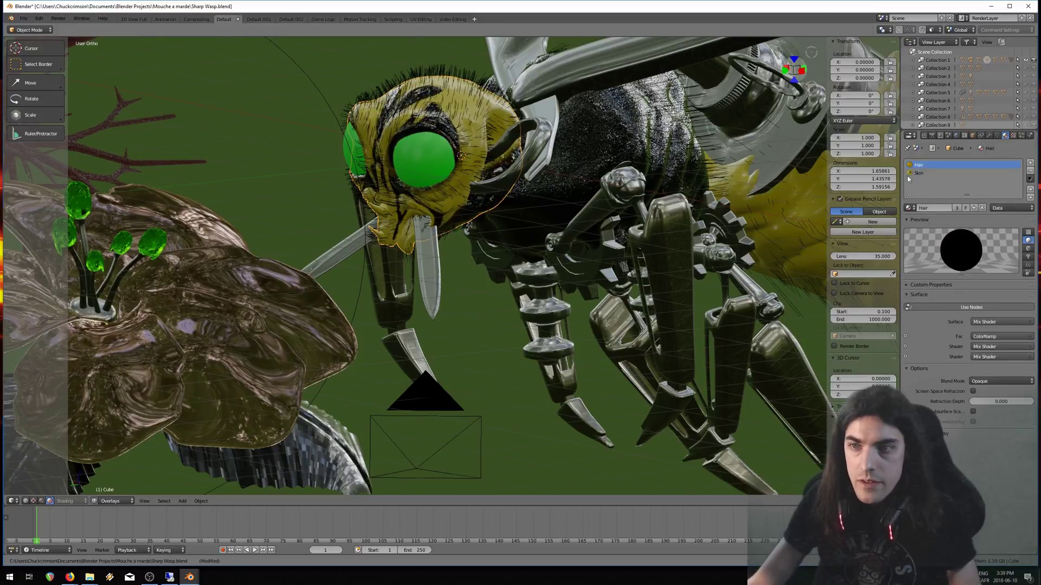
{"action": "left_click", "coordinate": [921, 173]}
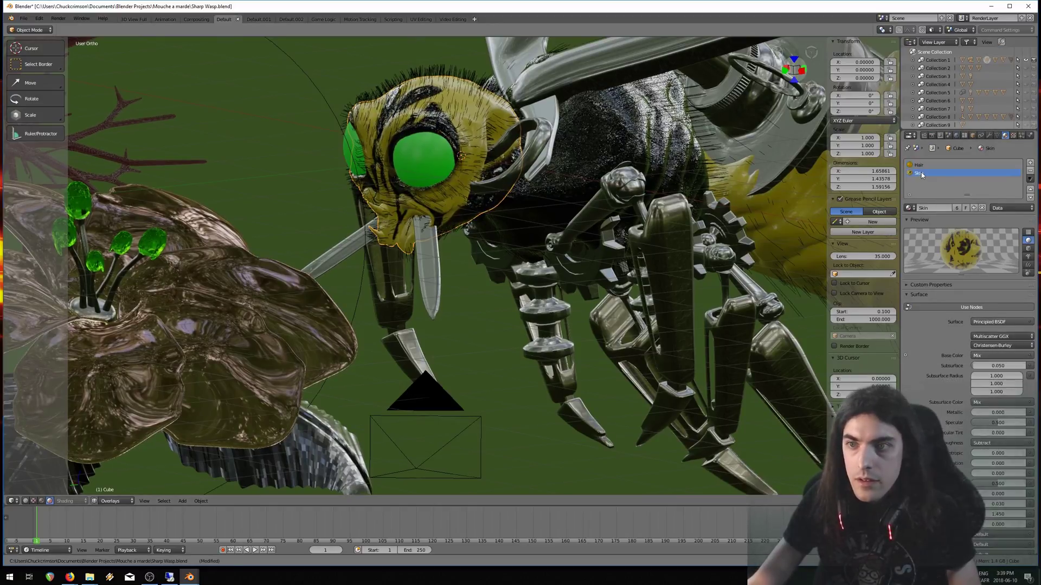
Select the wasp's thorax and refresh its textures by activating its Hair and Body material slots
{"action": "middle_click_drag", "start_coordinate": [548, 184], "coordinate": [567, 175]}
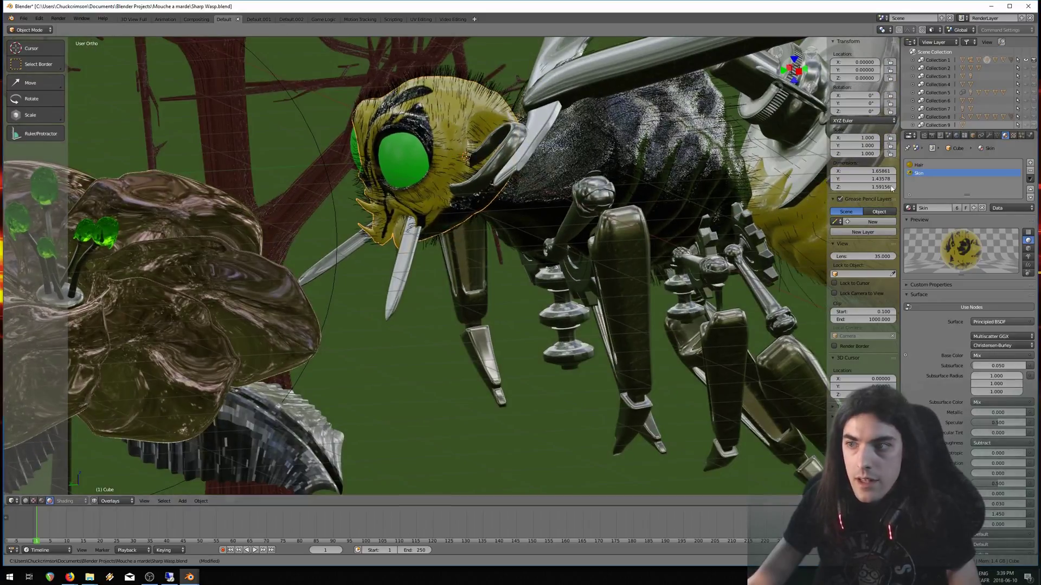
{"action": "left_click", "coordinate": [452, 123]}
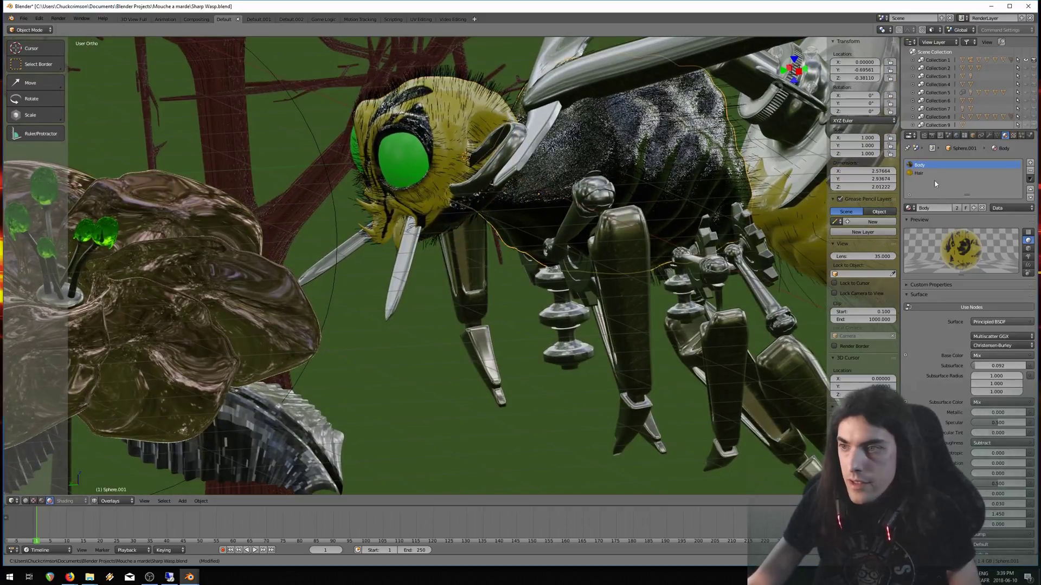
{"action": "left_click", "coordinate": [920, 173]}
{"action": "left_click", "coordinate": [931, 165]}
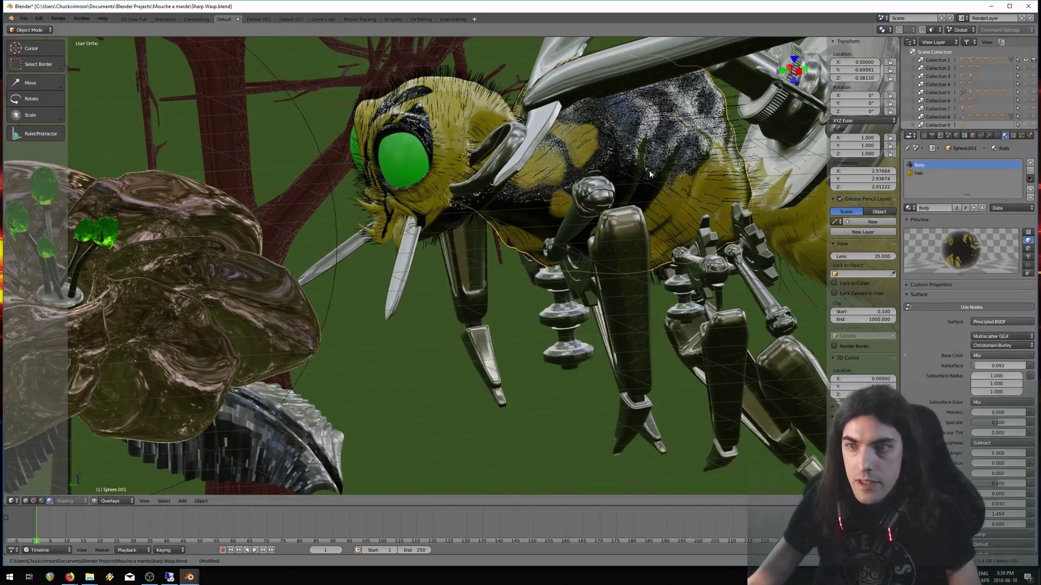
Select the wasp's abdomen and refresh its textures by activating its Hair material slot
{"action": "middle_click_drag", "start_coordinate": [652, 170], "coordinate": [599, 203]}
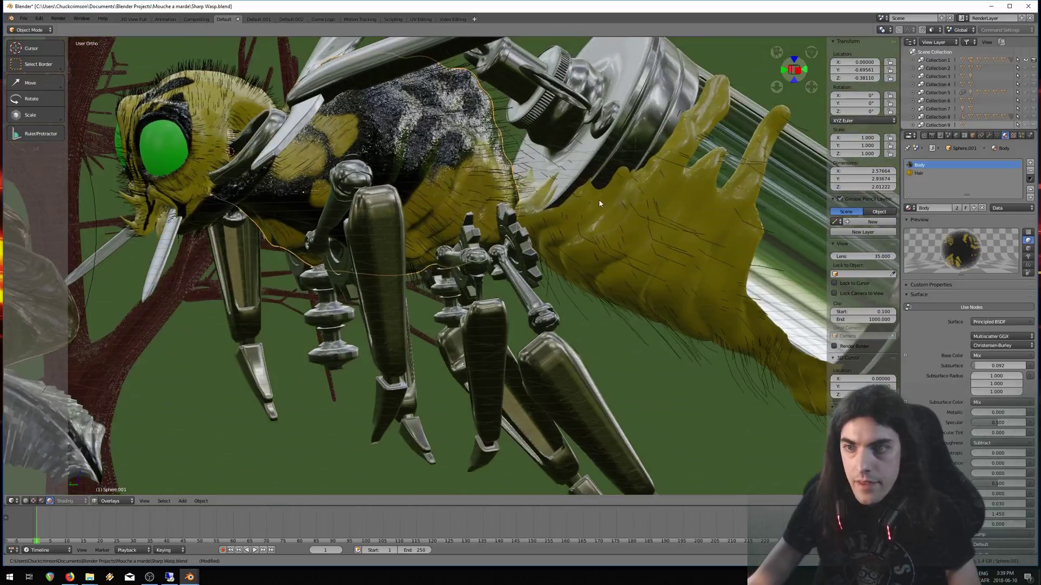
{"action": "left_click", "coordinate": [656, 213]}
{"action": "left_click", "coordinate": [919, 172]}
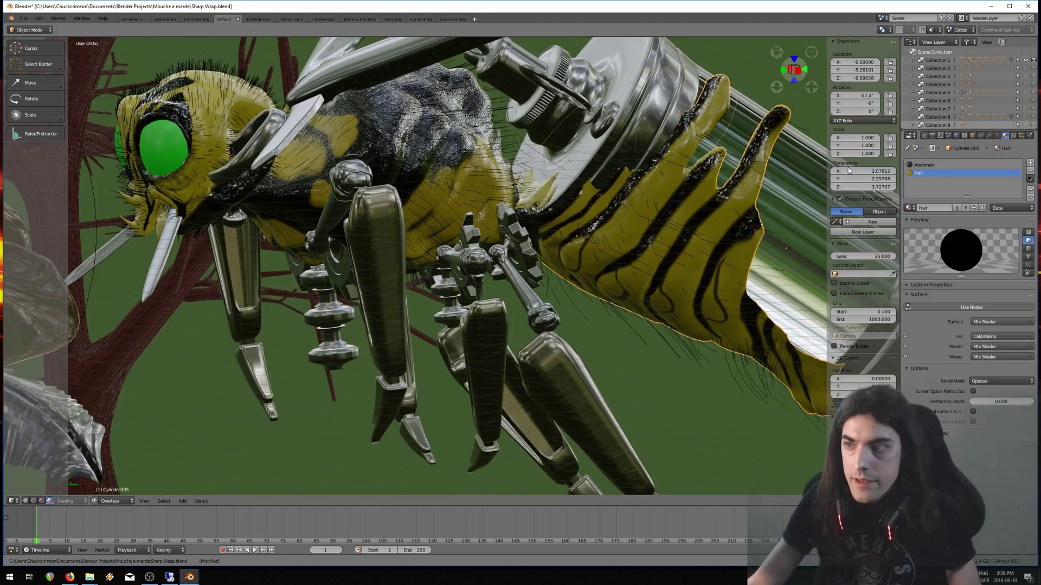
Select the flower's petals and examine their Flower Glass material up close
{"action": "middle_click_drag", "start_coordinate": [583, 168], "coordinate": [282, 412]}
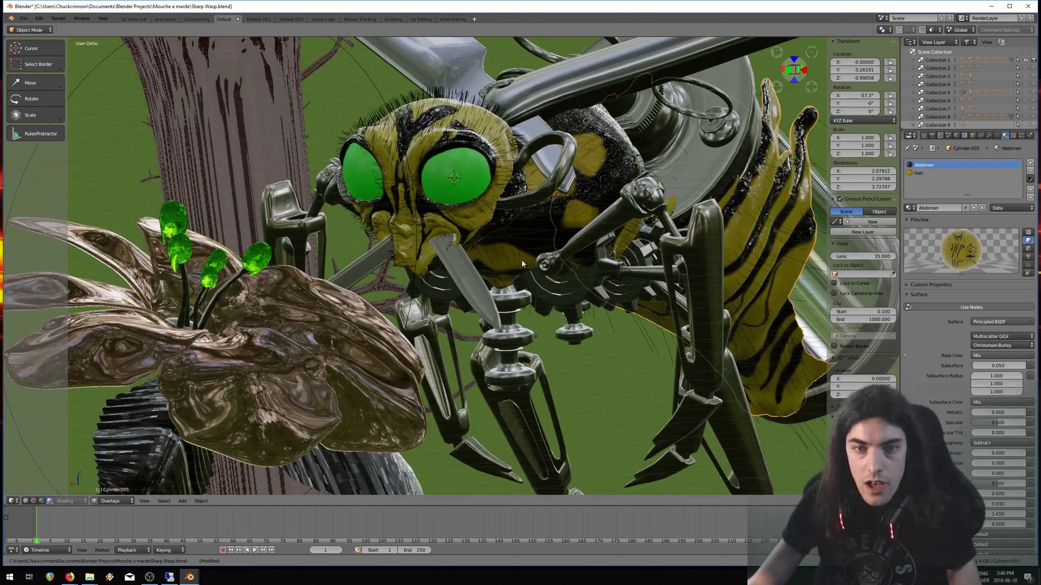
{"action": "left_click", "coordinate": [268, 419]}
{"action": "middle_click_drag", "start_coordinate": [347, 389], "coordinate": [536, 327]}
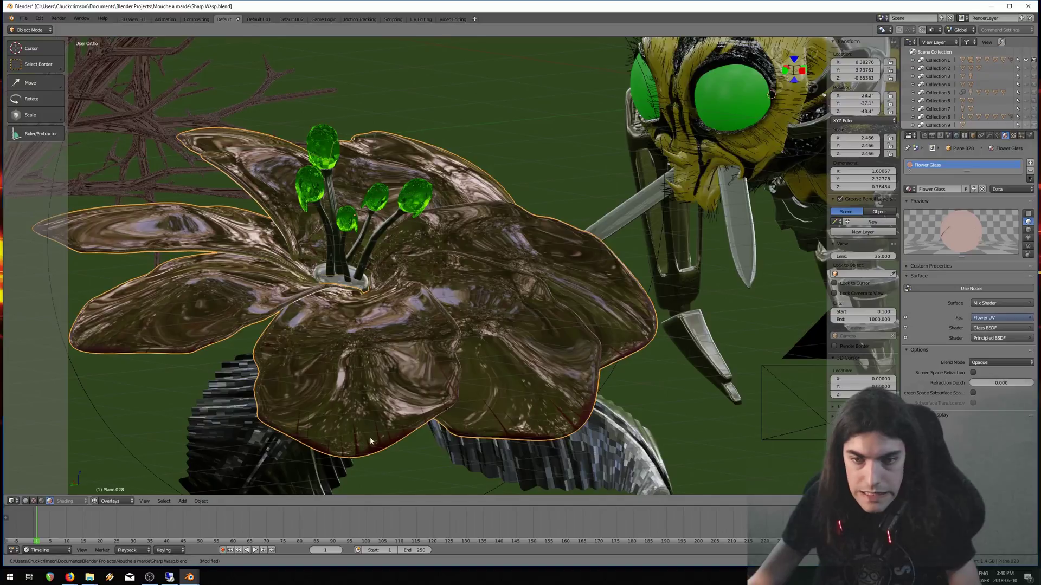
Set the viewport subdivisions of the Subsurf modifier to 4 on the leaf beneath the flower, nearest the wasp
{"action": "middle_click_drag", "start_coordinate": [365, 422], "coordinate": [521, 394]}
{"action": "right_click", "coordinate": [521, 393]}
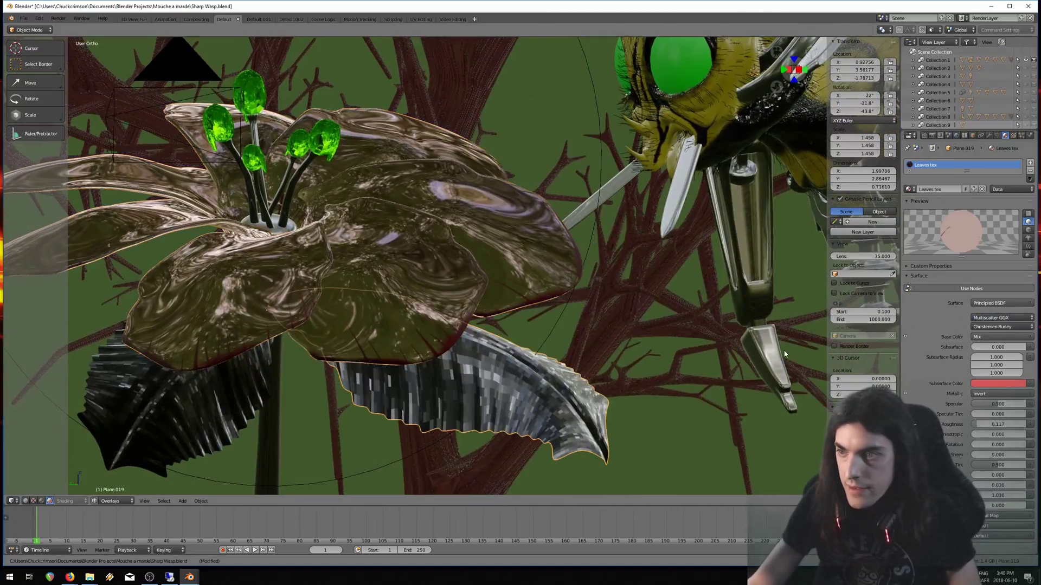
{"action": "left_click", "coordinate": [990, 135]}
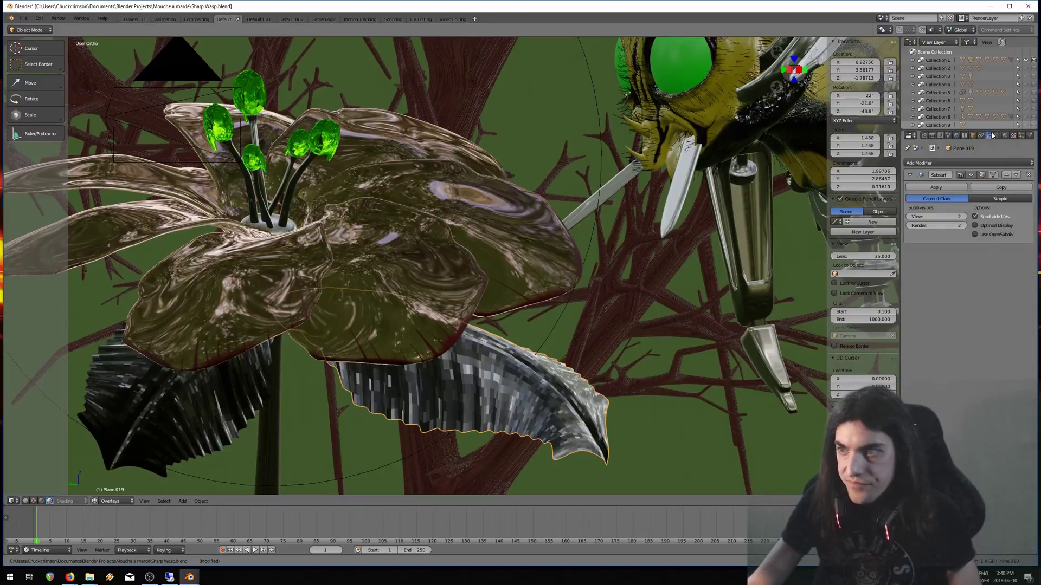
{"action": "left_click", "coordinate": [963, 217]}
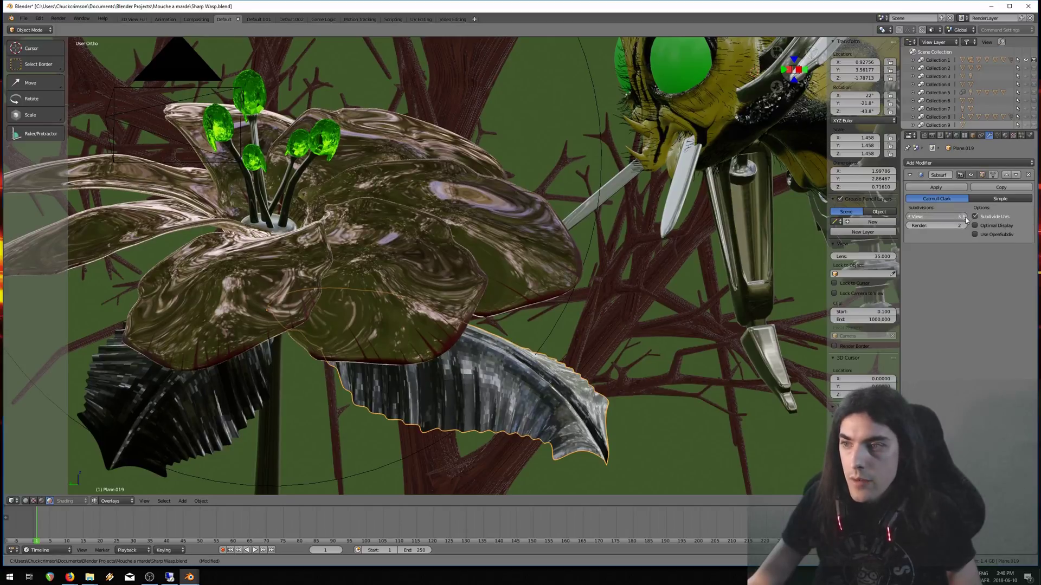
{"action": "left_click", "coordinate": [965, 217]}
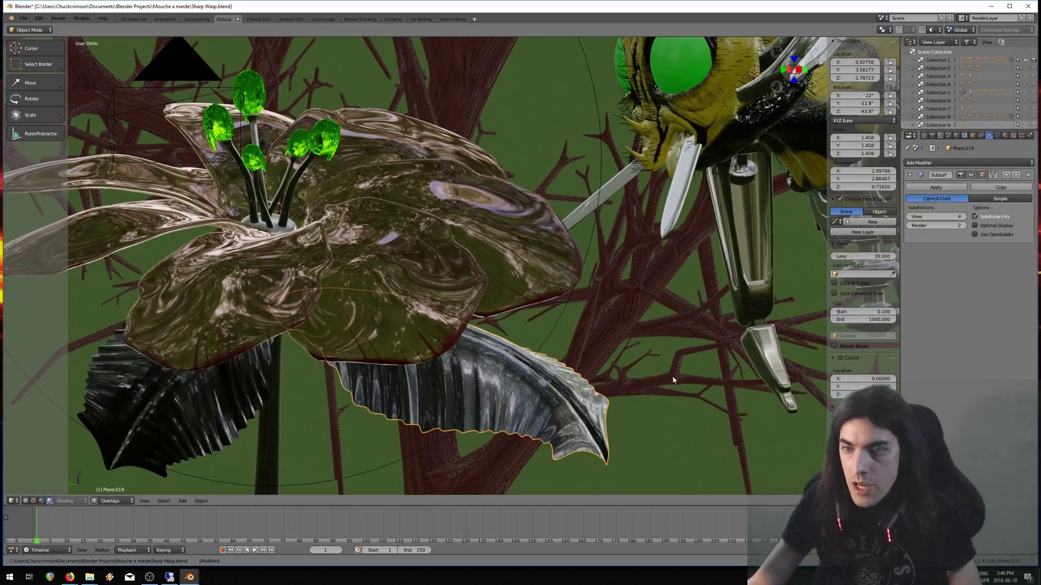
Check the smoothed leaf up close and return to the camera view of the whole scene
{"action": "scroll", "coordinate": [711, 363], "scroll_direction": "up", "scroll_amount": 5}
{"action": "middle_click_drag", "start_coordinate": [678, 389], "coordinate": [524, 393]}
{"action": "scroll", "coordinate": [524, 392], "scroll_direction": "down", "scroll_amount": 6}
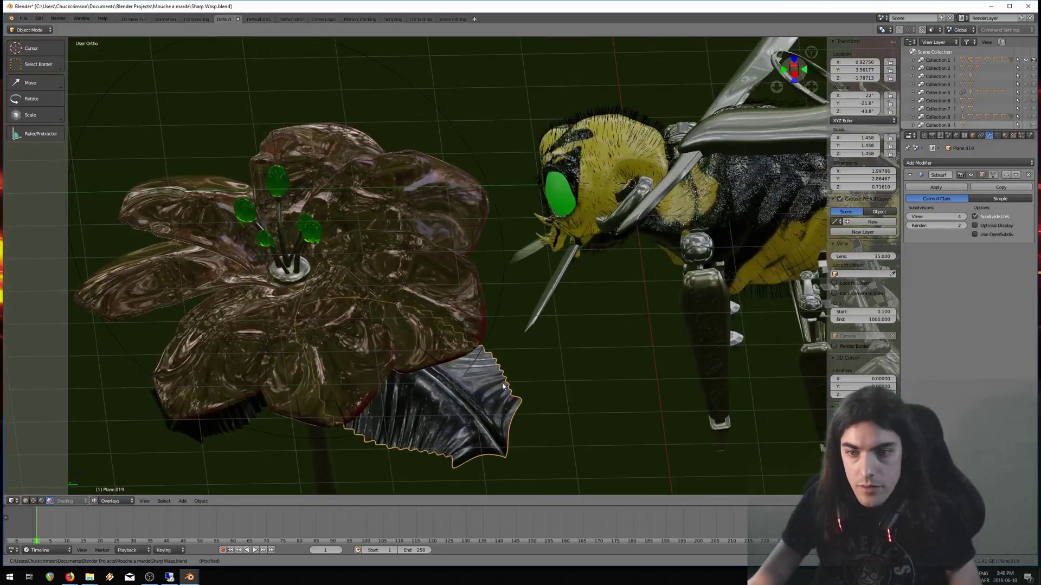
{"action": "key", "text": "KP_0"}
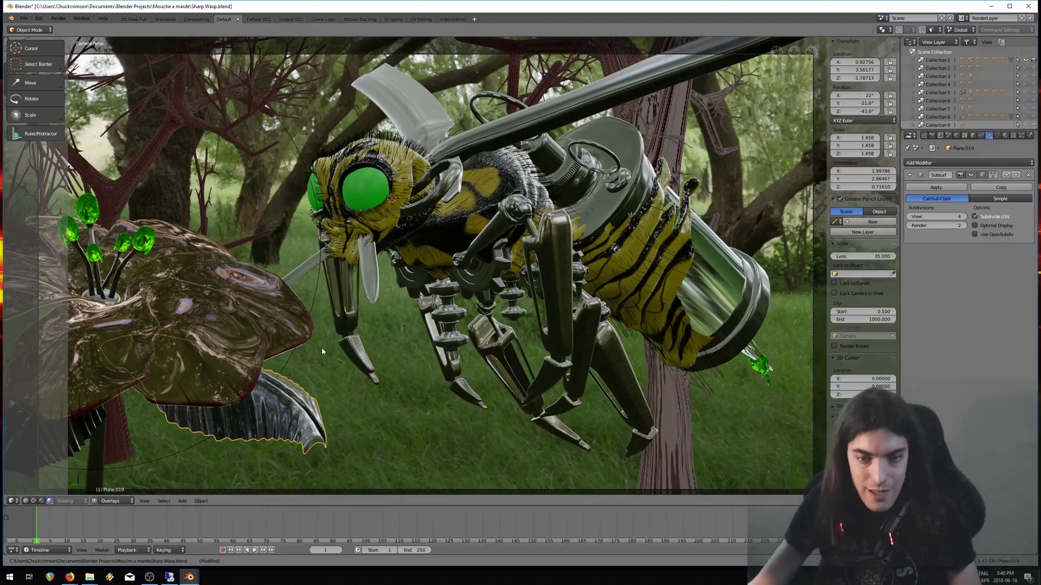
Switch to the browser to compare the scene with the original Wasp render, and return to Blender
{"action": "key", "text": "alt+Tab"}
{"action": "key", "text": "alt+Tab"}
{"action": "key", "text": "alt+Tab"}
{"action": "key", "text": "alt+Tab"}
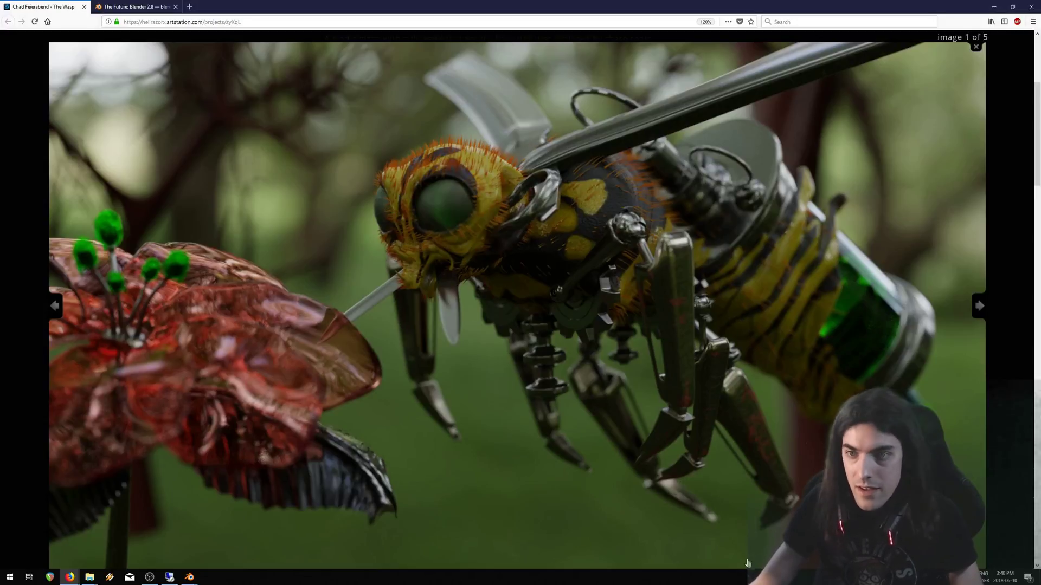
{"action": "key", "text": "alt+Tab"}
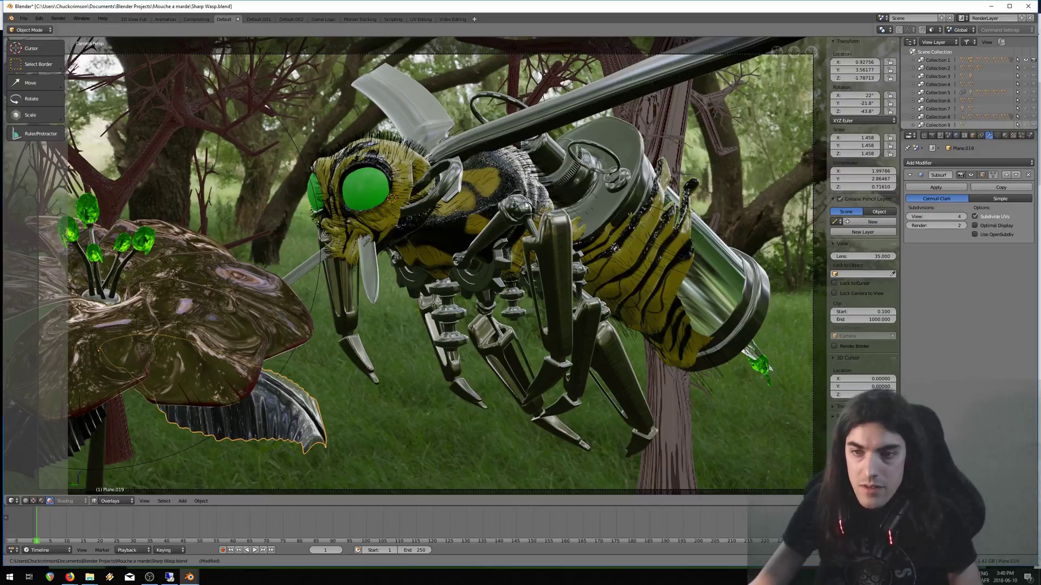
Select the wasp's claws and display their Brass material so its textures refresh
{"action": "scroll", "coordinate": [532, 208], "scroll_direction": "up", "scroll_amount": 2}
{"action": "right_click", "coordinate": [554, 258]}
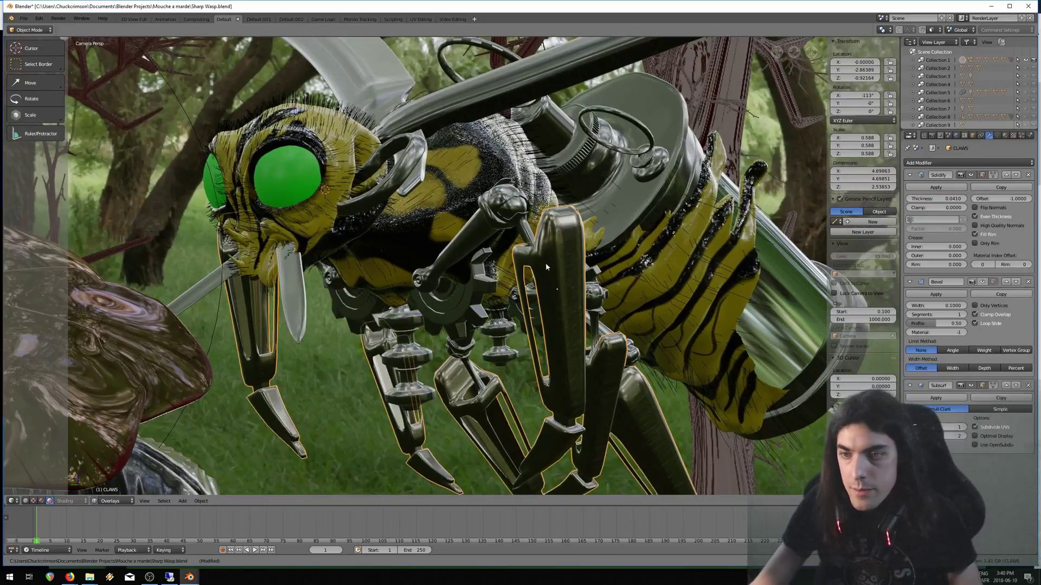
{"action": "left_click", "coordinate": [1005, 135]}
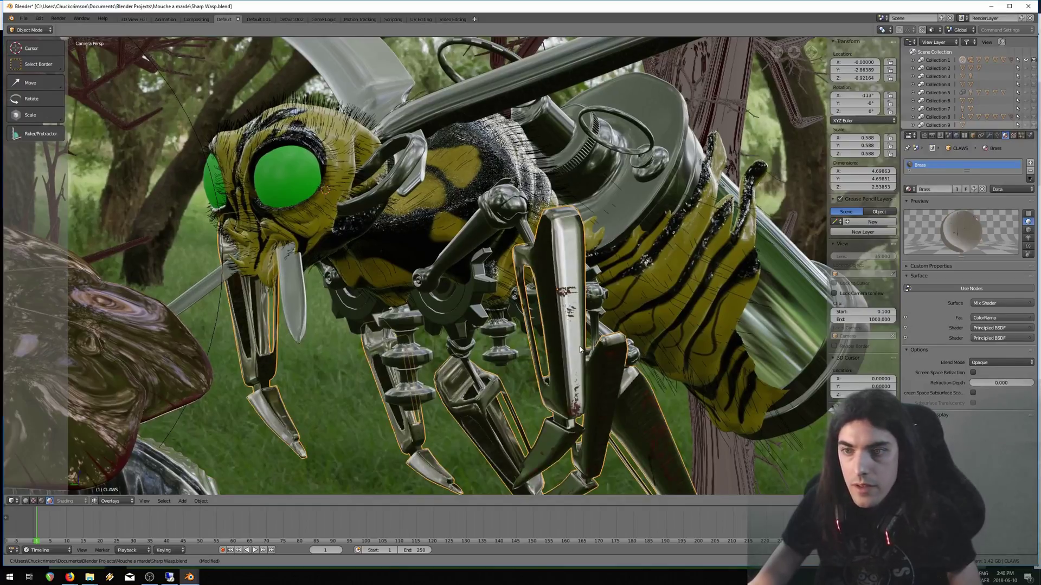
Select the blade beneath the wasp's head, examine its Scissors tex material up close and return to the camera view
{"action": "right_click", "coordinate": [542, 196]}
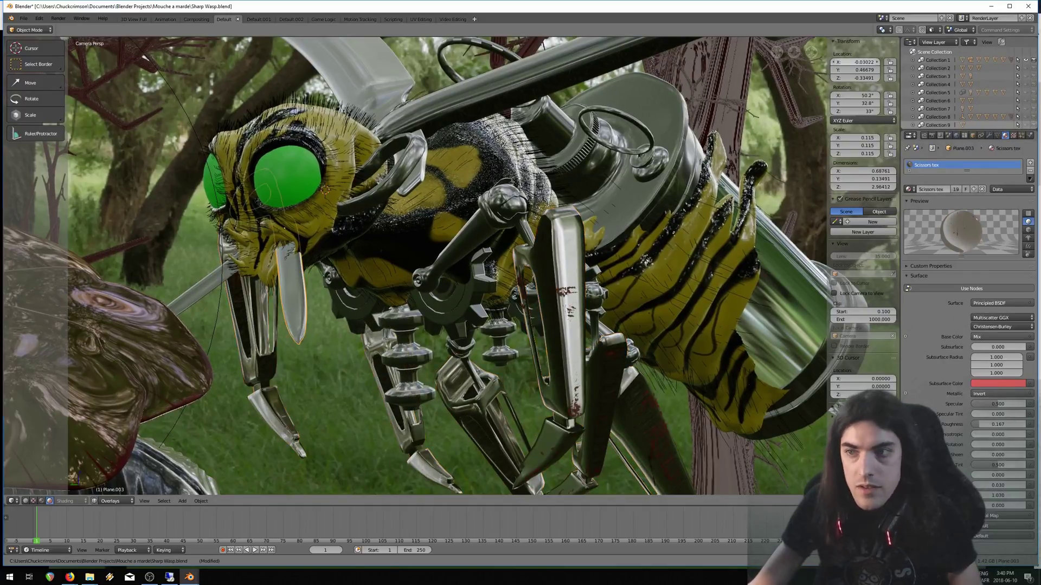
{"action": "scroll", "coordinate": [310, 342], "scroll_direction": "up", "scroll_amount": 9}
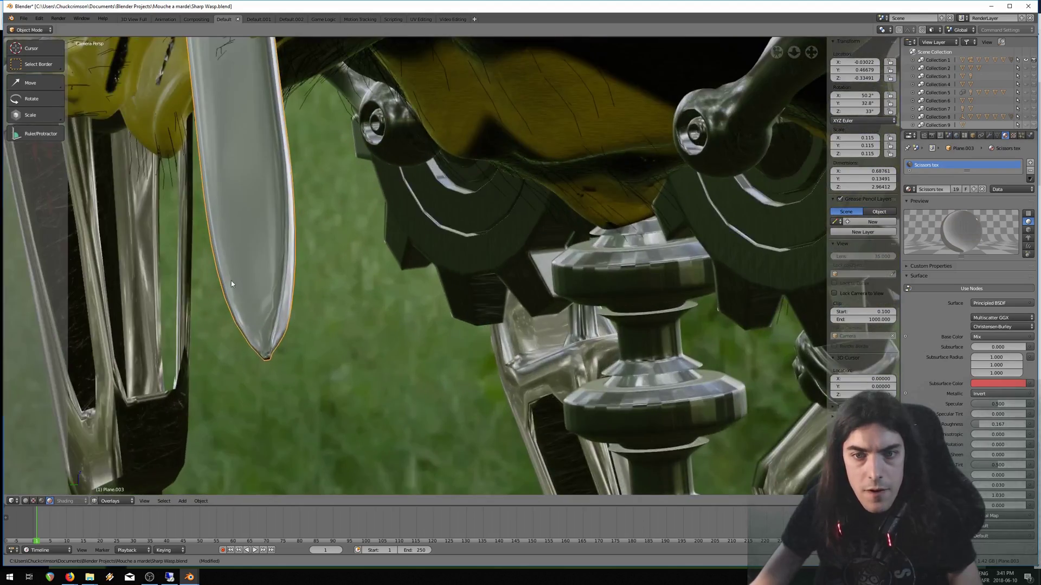
{"action": "scroll", "coordinate": [242, 216], "scroll_direction": "down", "scroll_amount": 8}
{"action": "scroll", "coordinate": [253, 149], "scroll_direction": "down", "scroll_amount": 4}
{"action": "scroll", "coordinate": [401, 298], "scroll_direction": "up", "scroll_amount": 4}
{"action": "scroll", "coordinate": [398, 324], "scroll_direction": "down", "scroll_amount": 4}
{"action": "key", "text": "KP_0"}
Select the curved scissor handle behind the wasp's eye and examine it and the surrounding body from several angles
{"action": "scroll", "coordinate": [412, 258], "scroll_direction": "up", "scroll_amount": 9}
{"action": "middle_click_drag", "start_coordinate": [342, 269], "coordinate": [575, 291], "text": "shift"}
{"action": "scroll", "coordinate": [457, 269], "scroll_direction": "up", "scroll_amount": 2}
{"action": "right_click", "coordinate": [707, 229]}
{"action": "scroll", "coordinate": [634, 246], "scroll_direction": "up", "scroll_amount": 3}
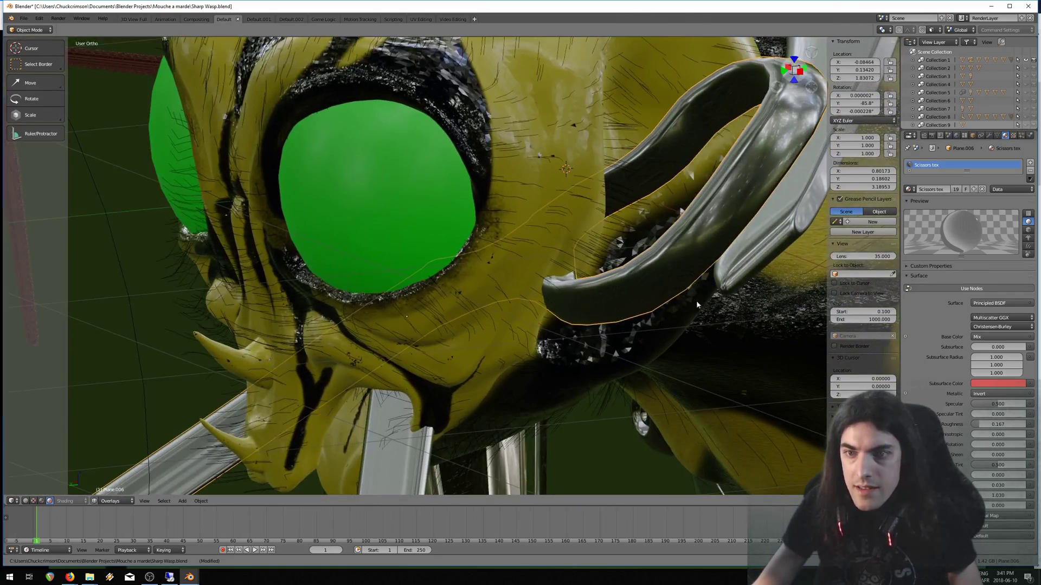
{"action": "middle_click_drag", "start_coordinate": [703, 310], "coordinate": [448, 255], "text": "shift"}
{"action": "scroll", "coordinate": [543, 263], "scroll_direction": "down", "scroll_amount": 4}
{"action": "scroll", "coordinate": [448, 256], "scroll_direction": "up", "scroll_amount": 2}
{"action": "scroll", "coordinate": [444, 254], "scroll_direction": "down", "scroll_amount": 4}
{"action": "middle_click_drag", "start_coordinate": [597, 144], "coordinate": [580, 278]}
{"action": "middle_click_drag", "start_coordinate": [581, 278], "coordinate": [552, 308]}
{"action": "scroll", "coordinate": [548, 309], "scroll_direction": "up", "scroll_amount": 1}
Select the wasp's thorax and turn the timeline area into an enlarged Shader Editor for its Body material
{"action": "right_click", "coordinate": [350, 334]}
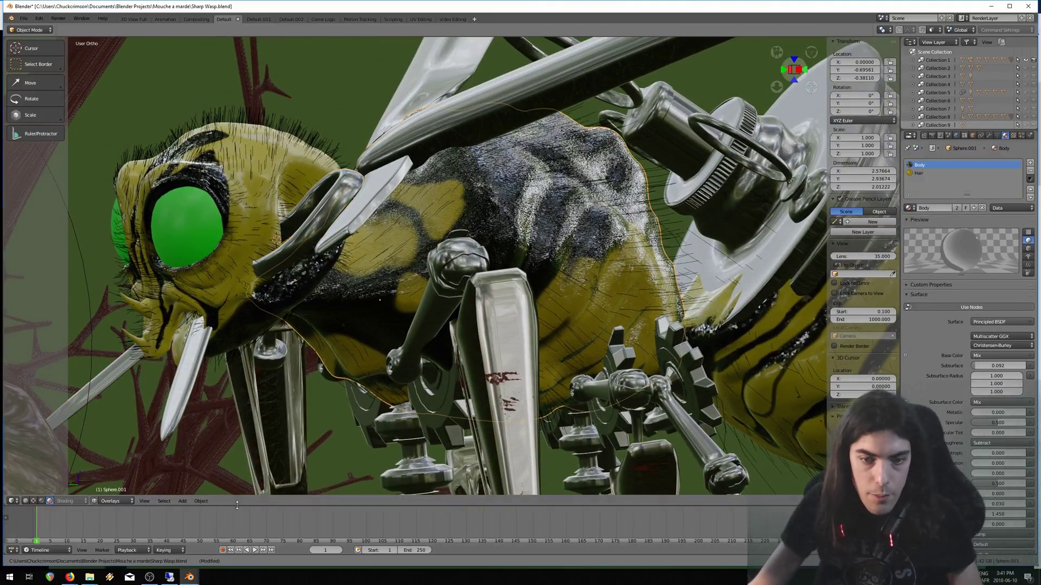
{"action": "left_click_drag", "start_coordinate": [240, 469], "coordinate": [240, 331]}
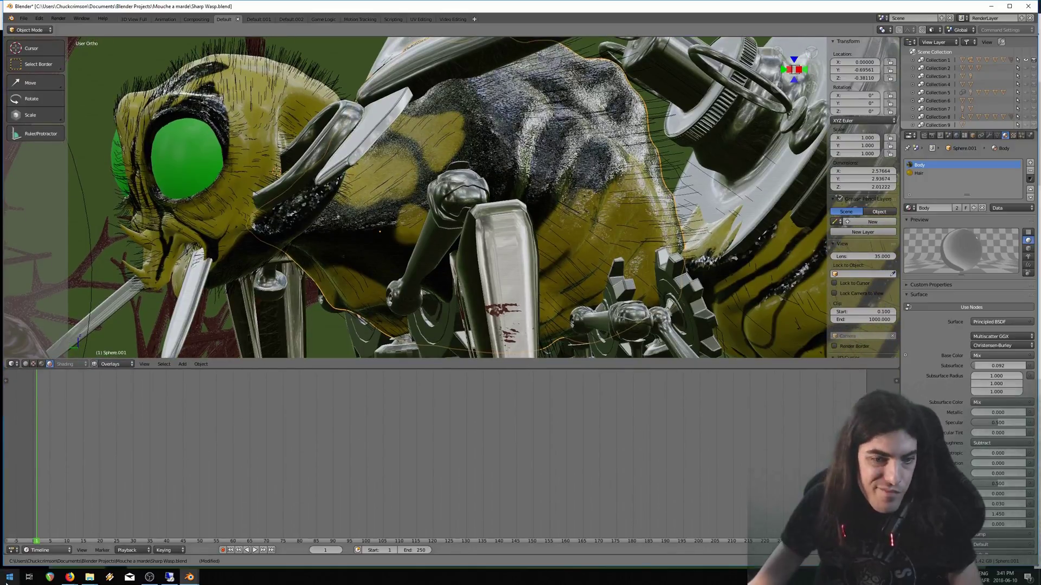
{"action": "left_click", "coordinate": [12, 550]}
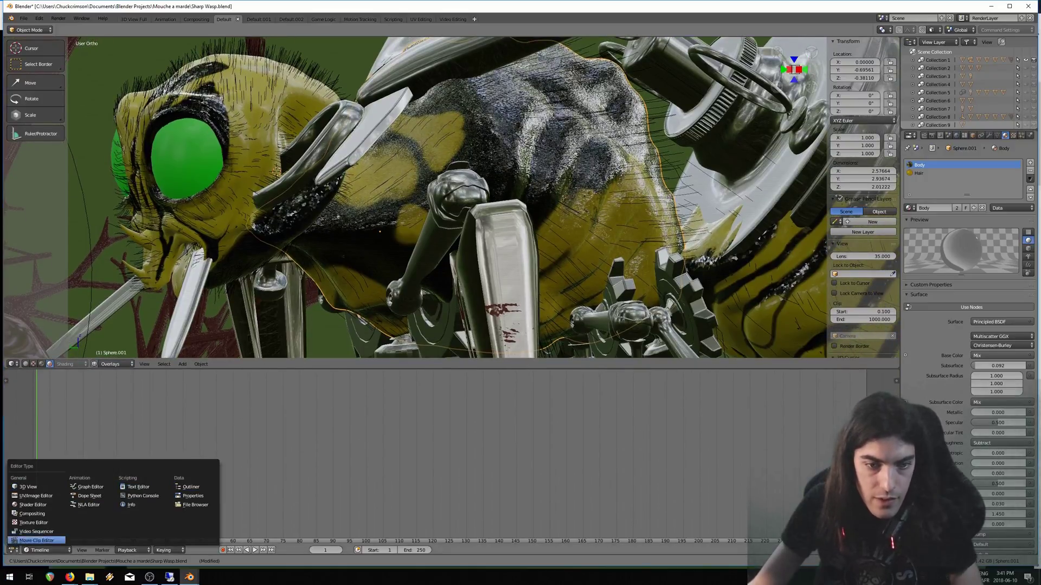
{"action": "left_click", "coordinate": [37, 506]}
Raise the strength of the Body material's Bump node to 0.309
{"action": "scroll", "coordinate": [482, 447], "scroll_direction": "up", "scroll_amount": 5}
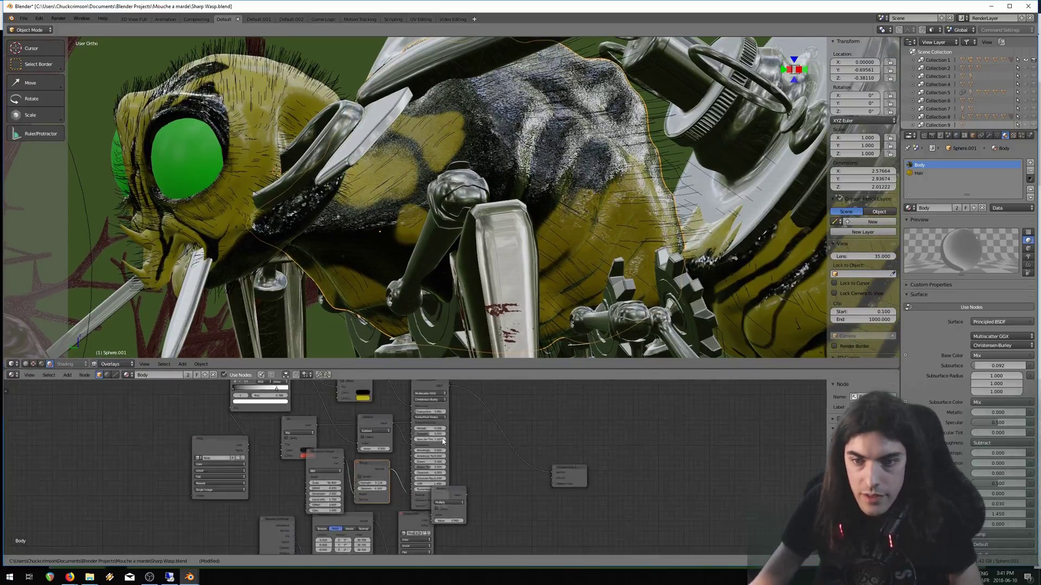
{"action": "scroll", "coordinate": [493, 529], "scroll_direction": "up", "scroll_amount": 4}
{"action": "middle_click_drag", "start_coordinate": [446, 421], "coordinate": [446, 553]}
{"action": "scroll", "coordinate": [489, 321], "scroll_direction": "down", "scroll_amount": 2}
{"action": "scroll", "coordinate": [509, 446], "scroll_direction": "down", "scroll_amount": 3}
{"action": "scroll", "coordinate": [508, 447], "scroll_direction": "up", "scroll_amount": 2}
{"action": "scroll", "coordinate": [507, 449], "scroll_direction": "down", "scroll_amount": 2}
{"action": "scroll", "coordinate": [429, 455], "scroll_direction": "up", "scroll_amount": 2}
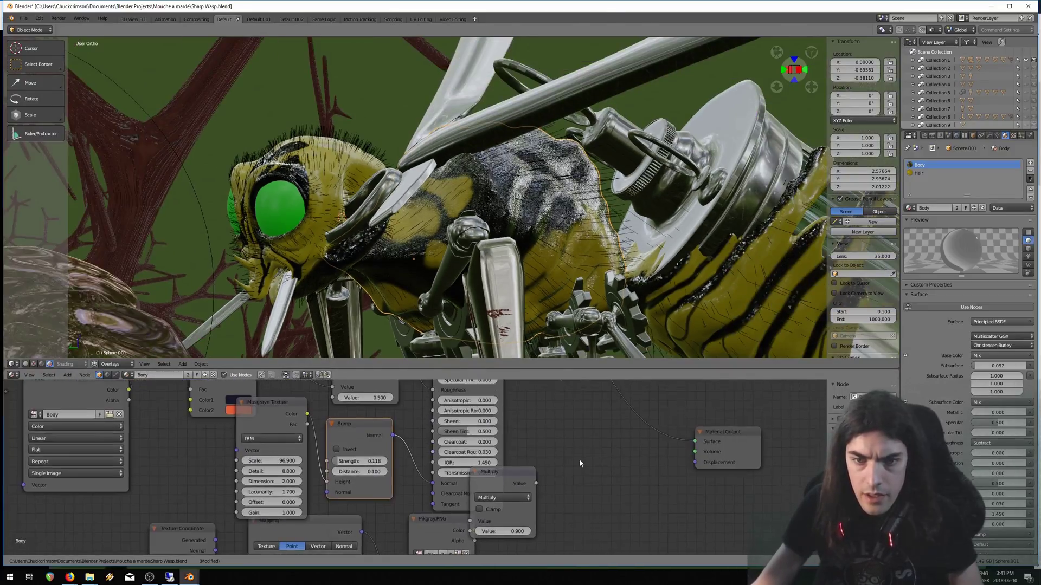
{"action": "left_click_drag", "start_coordinate": [368, 465], "coordinate": [606, 475]}
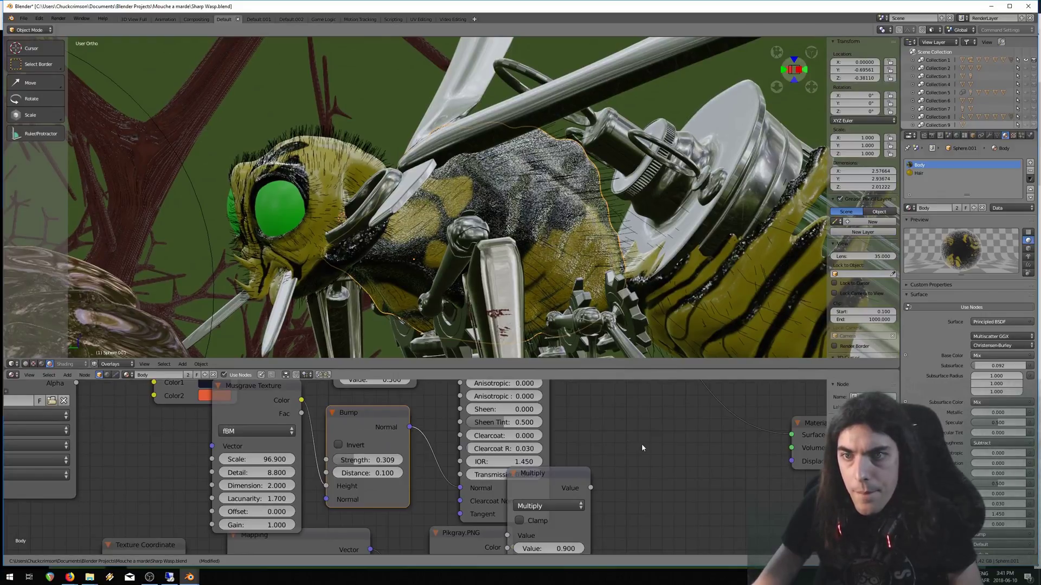
{"action": "scroll", "coordinate": [432, 404], "scroll_direction": "down", "scroll_amount": 1}
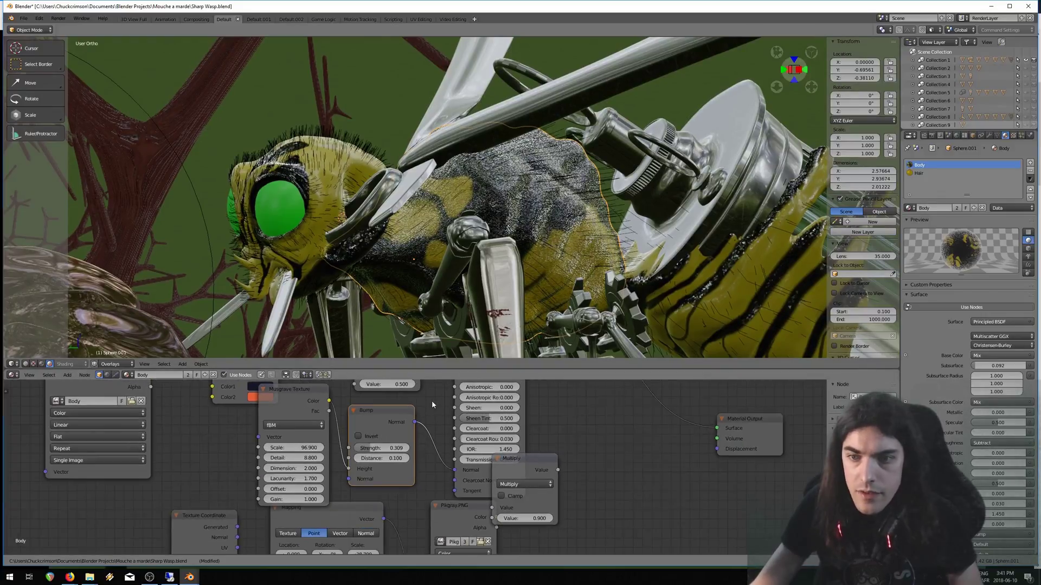
Set the value of the Body material's Subtract node, beside the Principled shader, to 0.1
{"action": "scroll", "coordinate": [432, 404], "scroll_direction": "up", "scroll_amount": 1}
{"action": "middle_click_drag", "start_coordinate": [432, 404], "coordinate": [443, 506]}
{"action": "scroll", "coordinate": [415, 443], "scroll_direction": "up", "scroll_amount": 3}
{"action": "scroll", "coordinate": [415, 442], "scroll_direction": "down", "scroll_amount": 4}
{"action": "scroll", "coordinate": [443, 506], "scroll_direction": "up", "scroll_amount": 4}
{"action": "left_click_drag", "start_coordinate": [367, 517], "coordinate": [387, 518]}
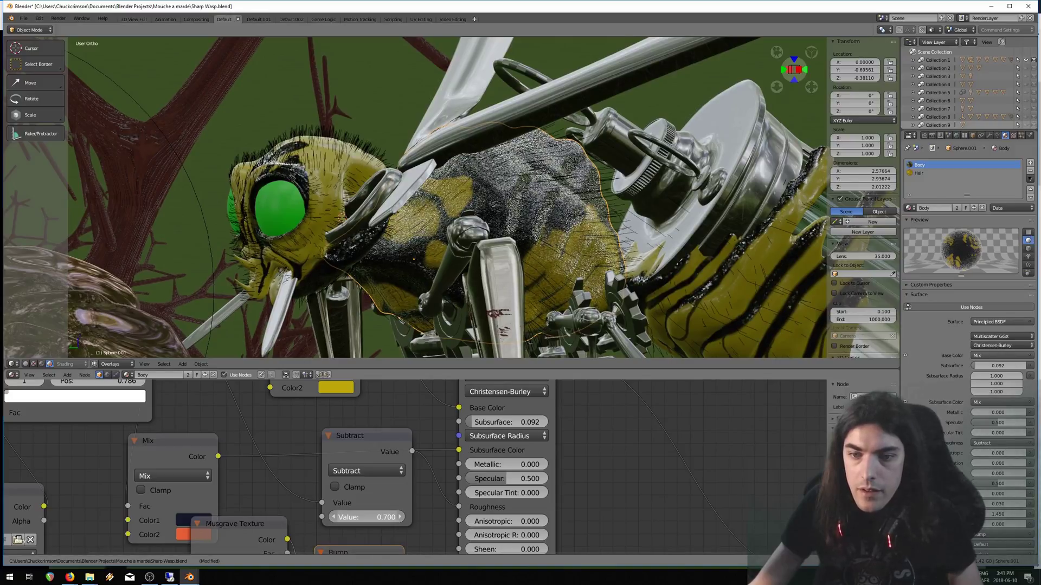
{"action": "left_click", "coordinate": [371, 517]}
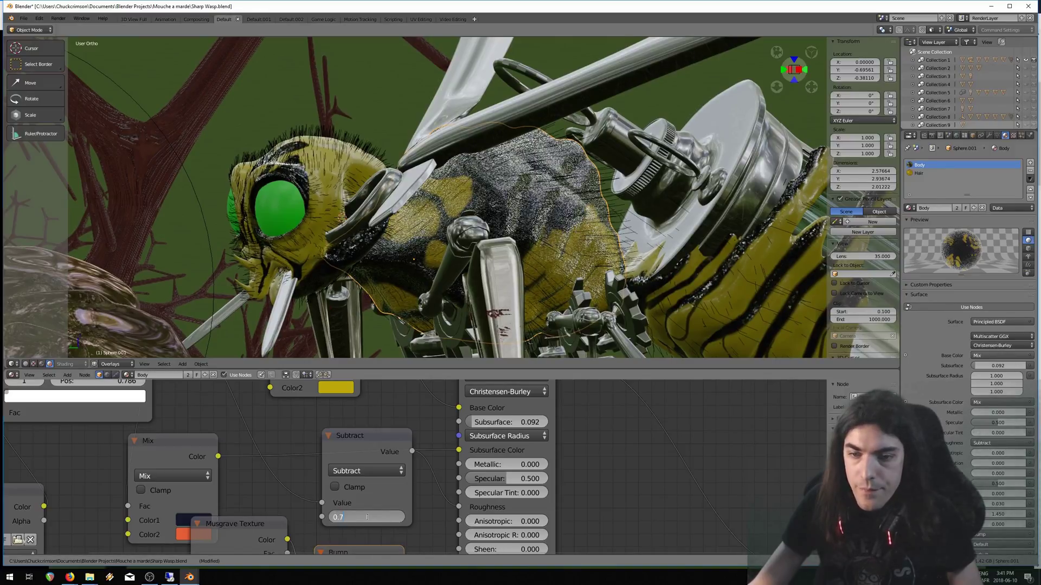
{"action": "type", "text": "0.1"}
{"action": "key", "text": "Return"}
{"action": "left_click", "coordinate": [378, 517]}
{"action": "type", "text": "00"}
{"action": "key", "text": "Escape"}
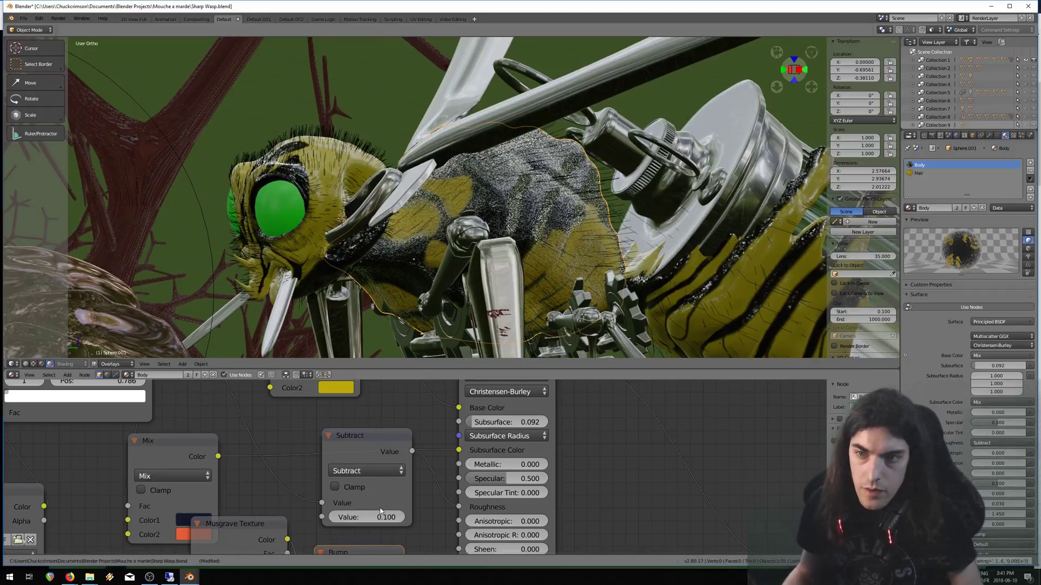
Inspect the thorax's adjusted Body material up close and from several angles
{"action": "middle_click_drag", "start_coordinate": [459, 280], "coordinate": [531, 238]}
{"action": "scroll", "coordinate": [575, 255], "scroll_direction": "up", "scroll_amount": 3}
{"action": "scroll", "coordinate": [531, 238], "scroll_direction": "down", "scroll_amount": 5}
{"action": "scroll", "coordinate": [399, 169], "scroll_direction": "up", "scroll_amount": 2}
{"action": "middle_click_drag", "start_coordinate": [400, 169], "coordinate": [437, 138]}
{"action": "scroll", "coordinate": [596, 232], "scroll_direction": "down", "scroll_amount": 4}
{"action": "scroll", "coordinate": [437, 139], "scroll_direction": "up", "scroll_amount": 5}
{"action": "scroll", "coordinate": [437, 141], "scroll_direction": "down", "scroll_amount": 5}
{"action": "middle_click_drag", "start_coordinate": [162, 133], "coordinate": [205, 146]}
{"action": "scroll", "coordinate": [204, 146], "scroll_direction": "up", "scroll_amount": 2}
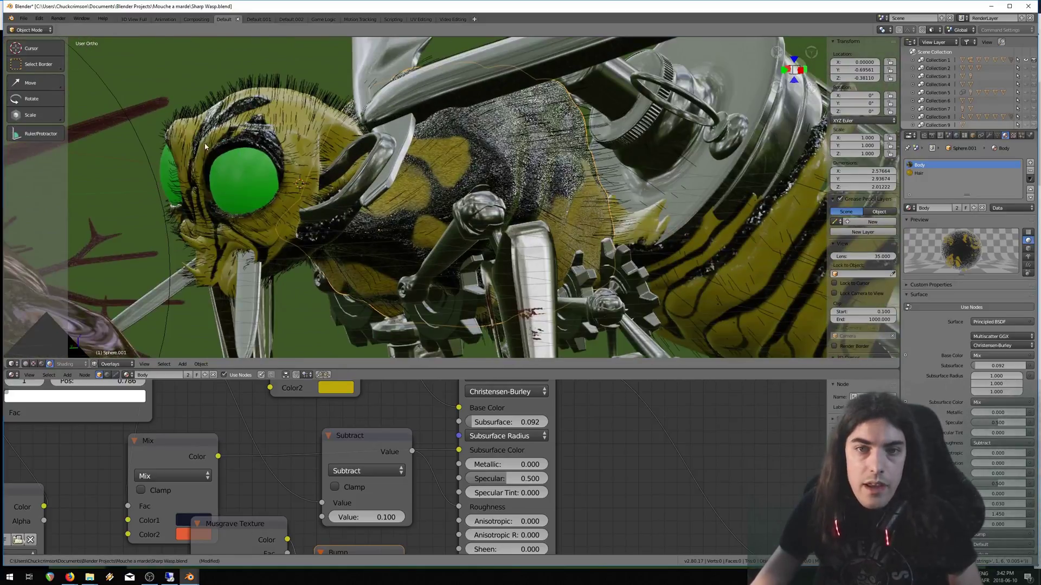
Select the wasp's eyes and examine their surface pattern up close
{"action": "right_click", "coordinate": [245, 166]}
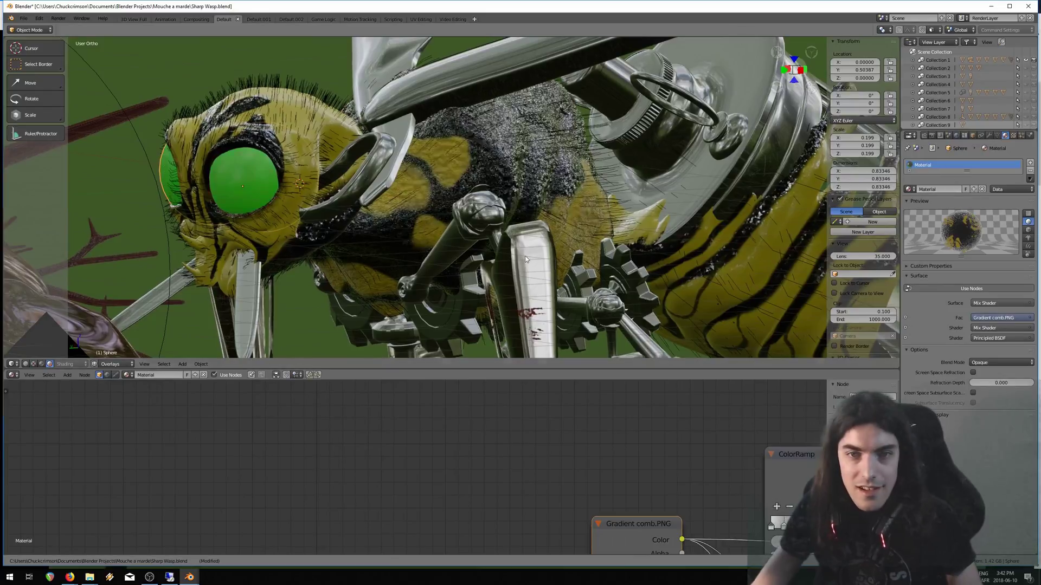
{"action": "middle_click_drag", "start_coordinate": [358, 179], "coordinate": [303, 177]}
{"action": "scroll", "coordinate": [304, 177], "scroll_direction": "up", "scroll_amount": 5}
{"action": "middle_click_drag", "start_coordinate": [370, 179], "coordinate": [276, 213]}
{"action": "scroll", "coordinate": [277, 213], "scroll_direction": "up", "scroll_amount": 3}
{"action": "scroll", "coordinate": [276, 214], "scroll_direction": "down", "scroll_amount": 2}
Compare the eyes with the enlarged original render in the browser, glance at the Blender 2.8 page and return to Blender
{"action": "key", "text": "alt+Tab"}
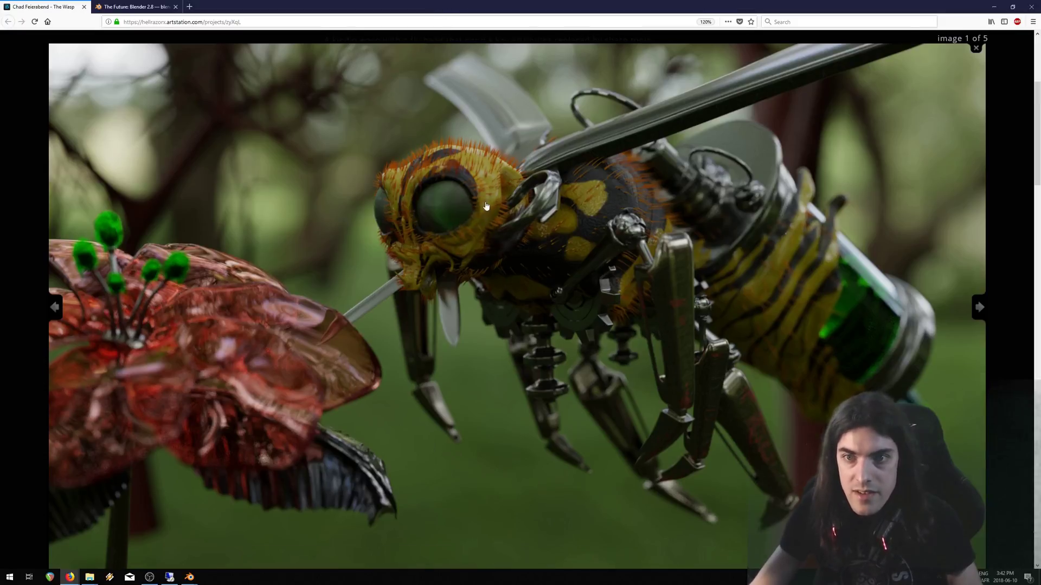
{"action": "scroll", "coordinate": [614, 266], "scroll_direction": "up", "scroll_amount": 4, "text": "ctrl"}
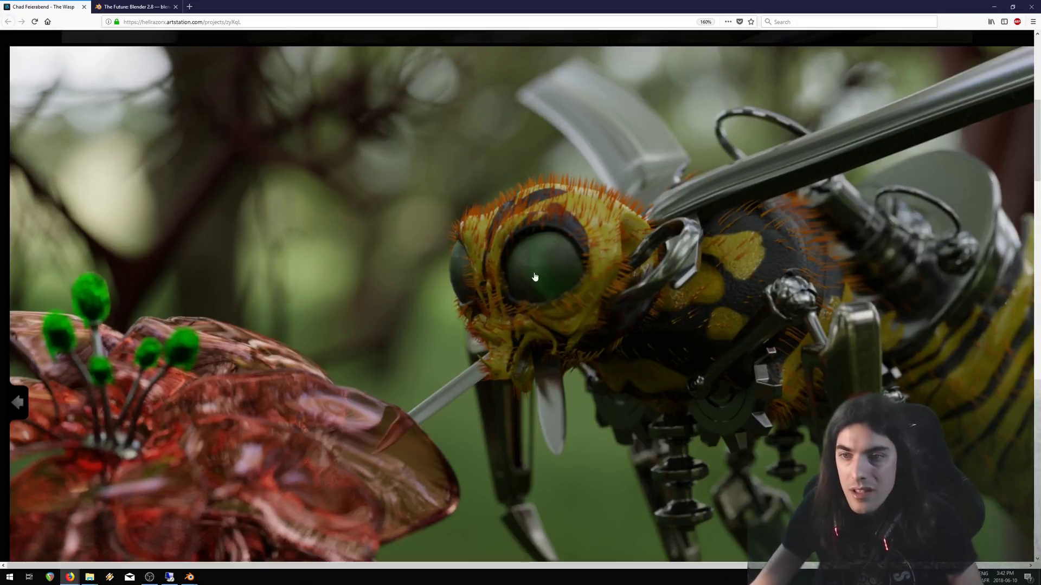
{"action": "left_click", "coordinate": [124, 6]}
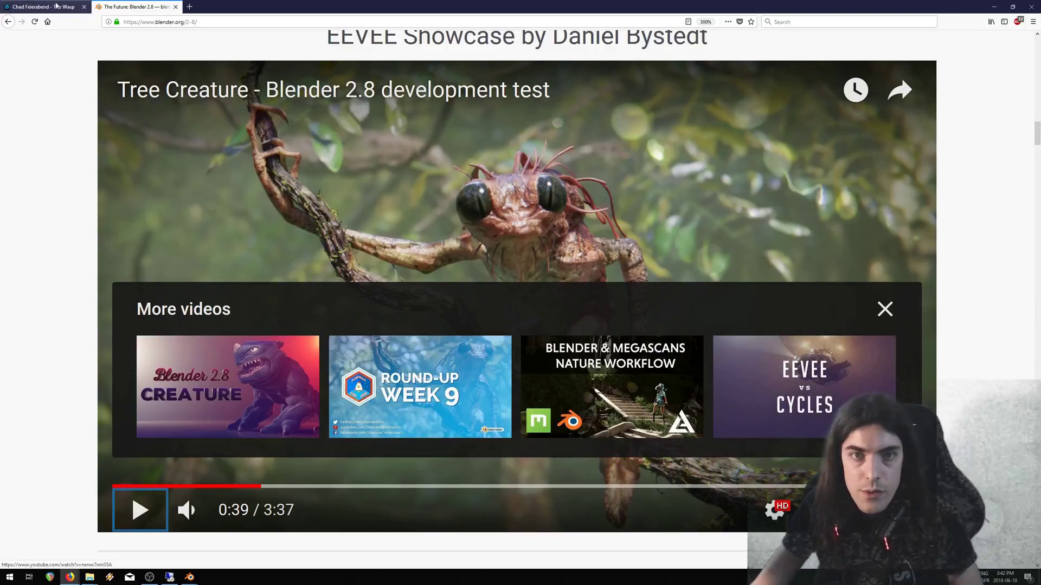
{"action": "left_click", "coordinate": [64, 7]}
{"action": "key", "text": "alt+Tab"}
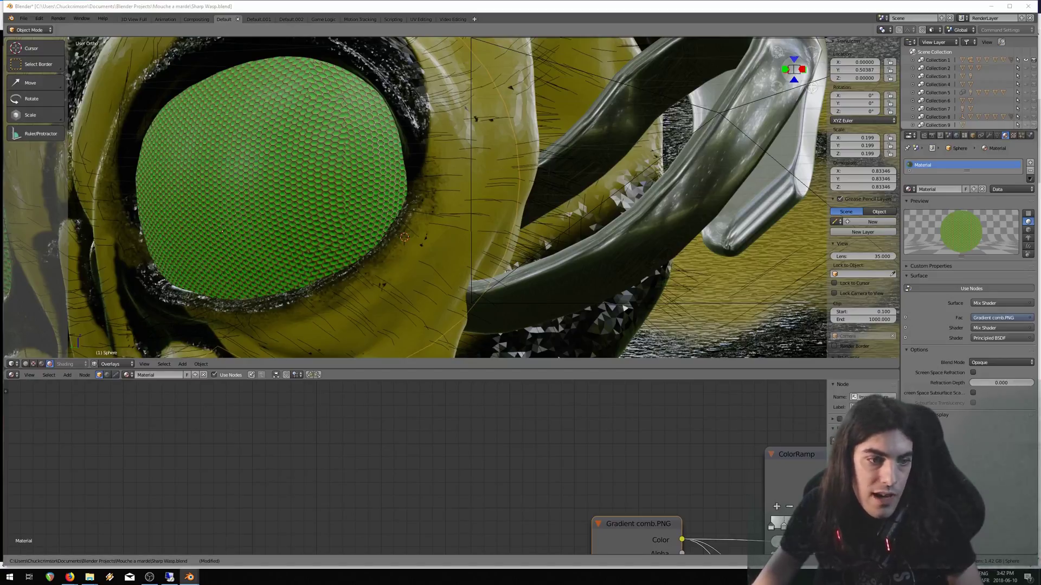
Set the factor of the eye material's Mix Shader that blends the Velvet and Glossy shaders to 0.845
{"action": "middle_click_drag", "start_coordinate": [569, 481], "coordinate": [452, 437]}
{"action": "scroll", "coordinate": [744, 459], "scroll_direction": "down", "scroll_amount": 12}
{"action": "scroll", "coordinate": [490, 496], "scroll_direction": "up", "scroll_amount": 6}
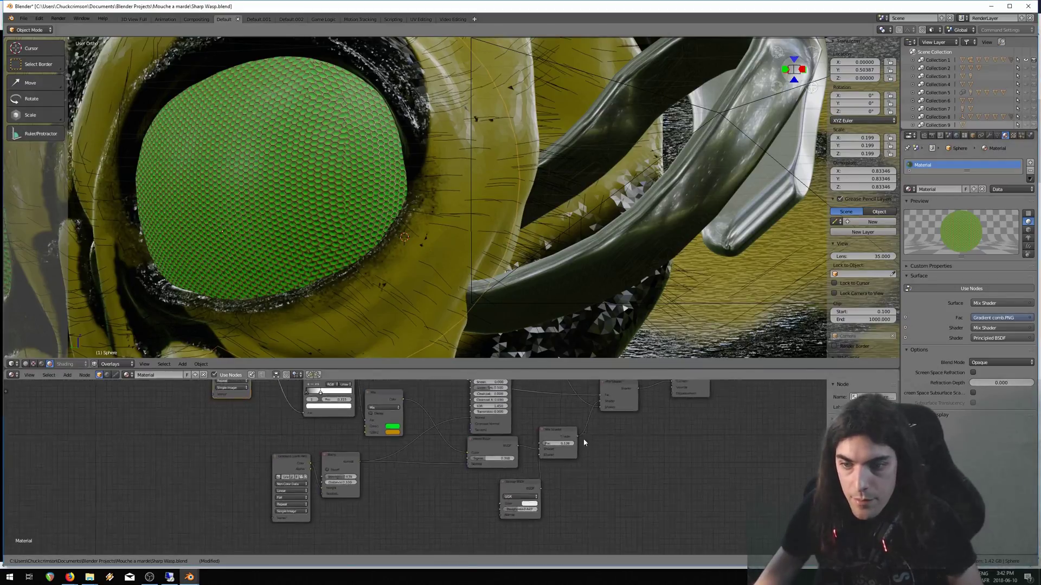
{"action": "middle_click_drag", "start_coordinate": [490, 495], "coordinate": [529, 512]}
{"action": "left_click", "coordinate": [464, 470]}
{"action": "scroll", "coordinate": [573, 466], "scroll_direction": "up", "scroll_amount": 1}
{"action": "left_click_drag", "start_coordinate": [573, 462], "coordinate": [602, 462]}
Check the wasp's head with the adjusted eye material from near and far
{"action": "middle_click_drag", "start_coordinate": [271, 218], "coordinate": [396, 257]}
{"action": "scroll", "coordinate": [298, 227], "scroll_direction": "down", "scroll_amount": 9}
{"action": "scroll", "coordinate": [299, 227], "scroll_direction": "up", "scroll_amount": 2}
{"action": "scroll", "coordinate": [341, 223], "scroll_direction": "up", "scroll_amount": 6}
{"action": "scroll", "coordinate": [341, 227], "scroll_direction": "down", "scroll_amount": 3}
{"action": "scroll", "coordinate": [328, 220], "scroll_direction": "up", "scroll_amount": 4}
{"action": "scroll", "coordinate": [327, 220], "scroll_direction": "down", "scroll_amount": 3}
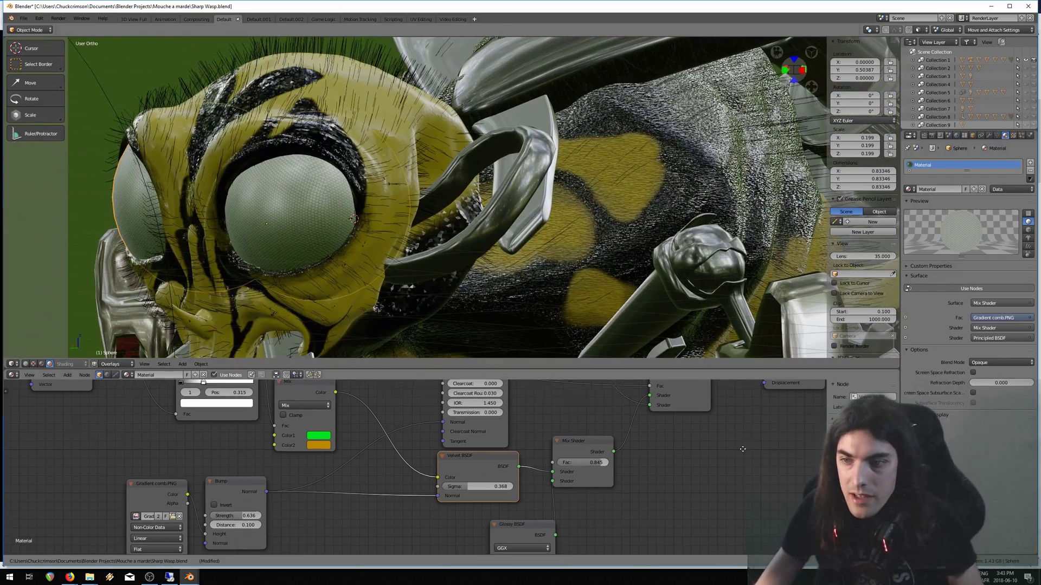
Lower the Sigma of the eye material's Velvet BSDF to 0
{"action": "key", "text": "Home"}
{"action": "middle_click_drag", "start_coordinate": [698, 550], "coordinate": [697, 515]}
{"action": "scroll", "coordinate": [678, 435], "scroll_direction": "up", "scroll_amount": 6}
{"action": "scroll", "coordinate": [594, 432], "scroll_direction": "down", "scroll_amount": 3}
{"action": "middle_click_drag", "start_coordinate": [752, 462], "coordinate": [631, 508]}
{"action": "mouse_move", "coordinate": [456, 536]}
{"action": "left_mouse_down"}
{"action": "mouse_move", "coordinate": [477, 536]}
{"action": "mouse_move", "coordinate": [427, 536]}
{"action": "left_mouse_up"}
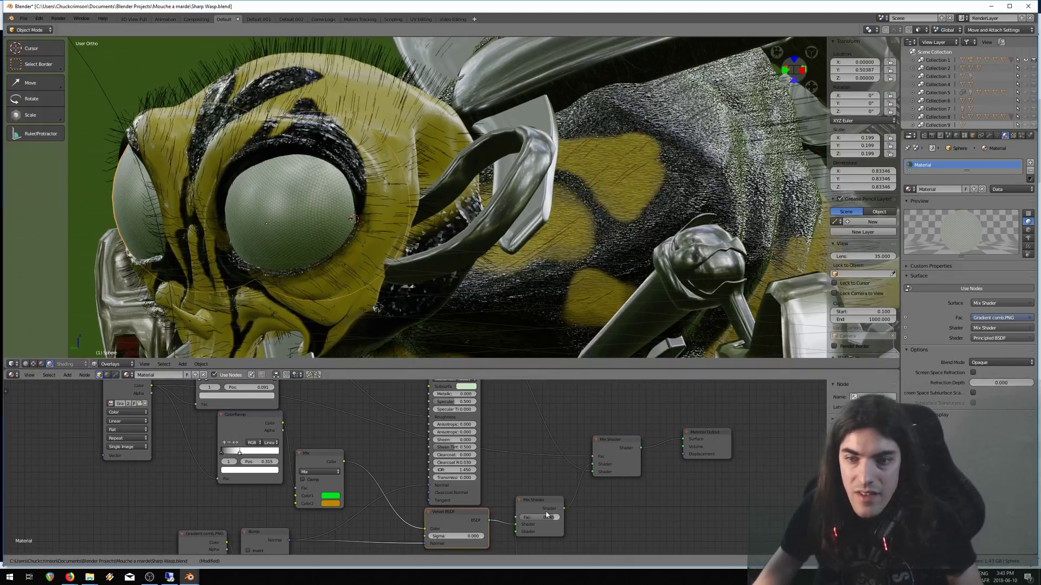
Set the factor of the Mix Shader between the Velvet and Glossy shaders to 1.000
{"action": "middle_click_drag", "start_coordinate": [508, 466], "coordinate": [557, 397]}
{"action": "scroll", "coordinate": [622, 451], "scroll_direction": "up", "scroll_amount": 2}
{"action": "middle_click_drag", "start_coordinate": [628, 457], "coordinate": [544, 457]}
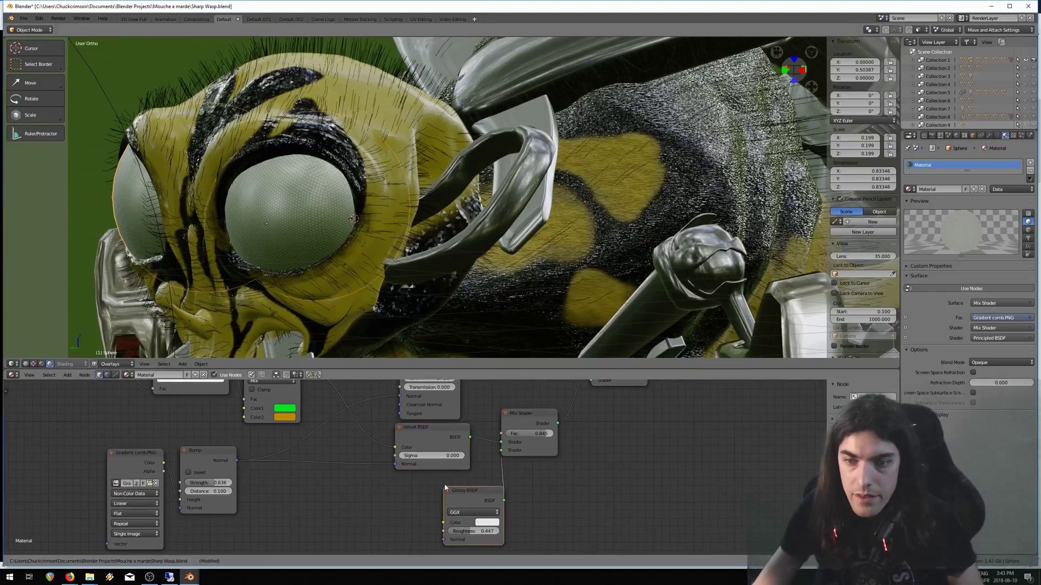
{"action": "left_click_drag", "start_coordinate": [545, 433], "coordinate": [553, 434]}
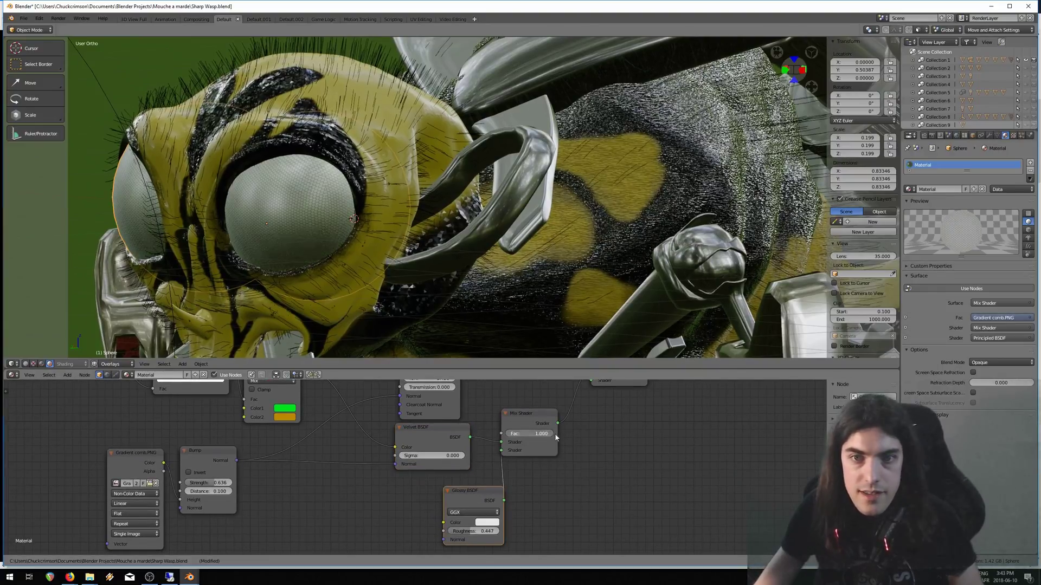
Inspect the wasp's head and body from several angles and give the Shader Editor more height
{"action": "middle_click_drag", "start_coordinate": [253, 224], "coordinate": [347, 244]}
{"action": "scroll", "coordinate": [347, 244], "scroll_direction": "down", "scroll_amount": 4}
{"action": "middle_click_drag", "start_coordinate": [412, 241], "coordinate": [425, 207]}
{"action": "scroll", "coordinate": [347, 237], "scroll_direction": "up", "scroll_amount": 4}
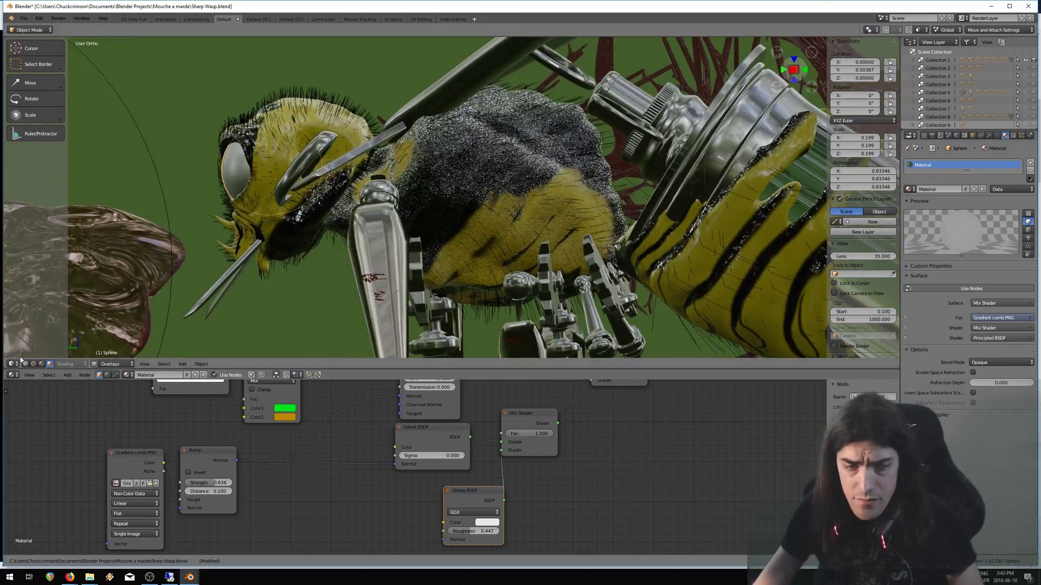
{"action": "left_click_drag", "start_coordinate": [372, 369], "coordinate": [456, 295]}
{"action": "middle_click_drag", "start_coordinate": [461, 255], "coordinate": [488, 269]}
{"action": "scroll", "coordinate": [521, 228], "scroll_direction": "down", "scroll_amount": 4}
{"action": "scroll", "coordinate": [535, 165], "scroll_direction": "up", "scroll_amount": 2}
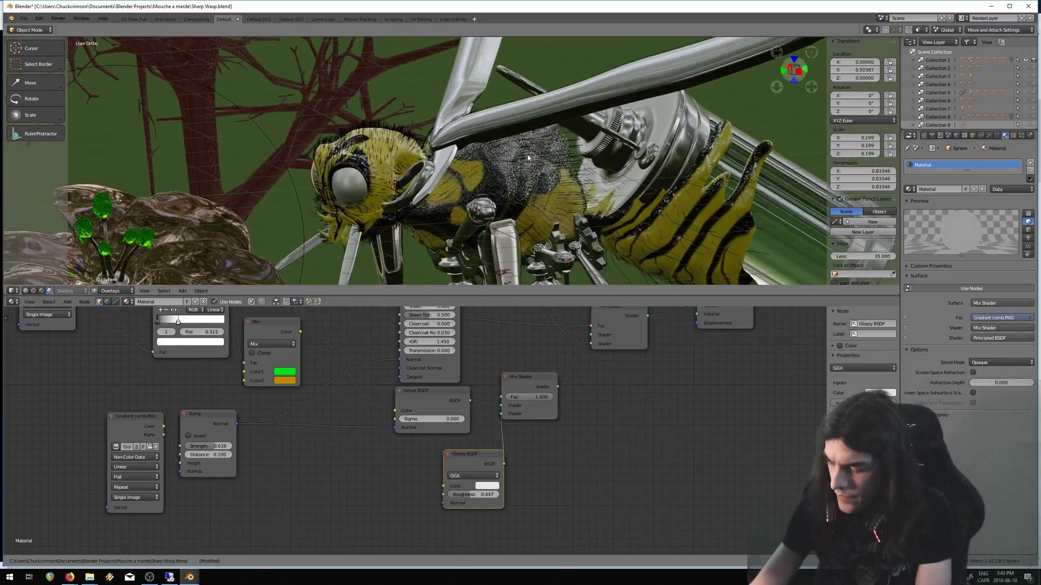
Switch the viewport to perspective and select the glass syringe at the rear of the wasp
{"action": "key", "text": "KP_5"}
{"action": "middle_click_drag", "start_coordinate": [520, 158], "coordinate": [421, 186]}
{"action": "scroll", "coordinate": [548, 169], "scroll_direction": "down", "scroll_amount": 5}
{"action": "scroll", "coordinate": [481, 154], "scroll_direction": "up", "scroll_amount": 6}
{"action": "scroll", "coordinate": [481, 154], "scroll_direction": "down", "scroll_amount": 3}
{"action": "middle_click_drag", "start_coordinate": [602, 134], "coordinate": [481, 139]}
{"action": "right_click", "coordinate": [481, 139]}
{"action": "scroll", "coordinate": [485, 133], "scroll_direction": "down", "scroll_amount": 7}
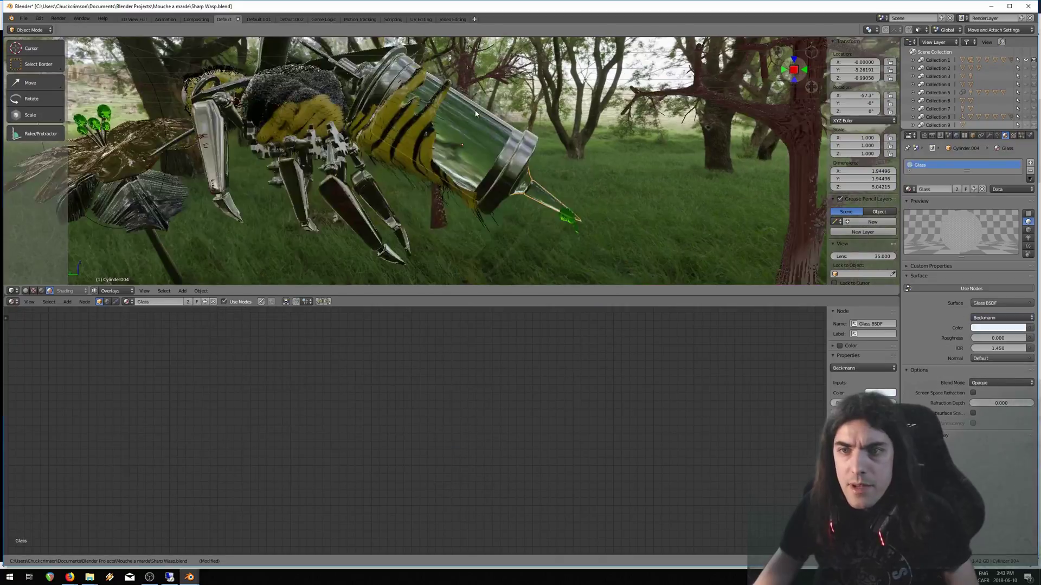
{"action": "scroll", "coordinate": [491, 123], "scroll_direction": "up", "scroll_amount": 7}
{"action": "scroll", "coordinate": [493, 127], "scroll_direction": "down", "scroll_amount": 6}
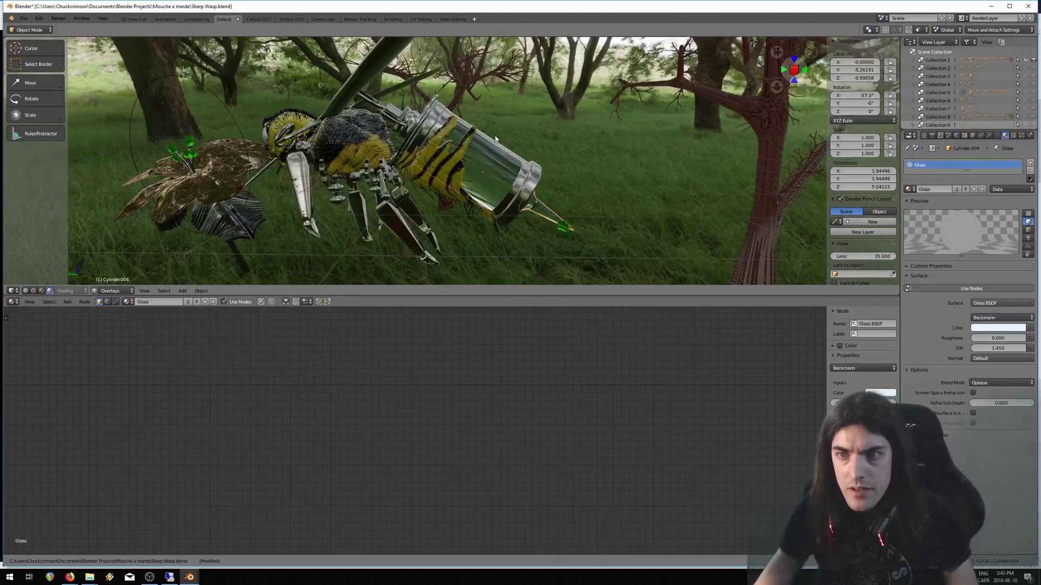
Enlarge the 3D viewport and examine the syringe's glass against the forest background from several distances
{"action": "left_click_drag", "start_coordinate": [442, 298], "coordinate": [461, 482]}
{"action": "scroll", "coordinate": [560, 228], "scroll_direction": "up", "scroll_amount": 5}
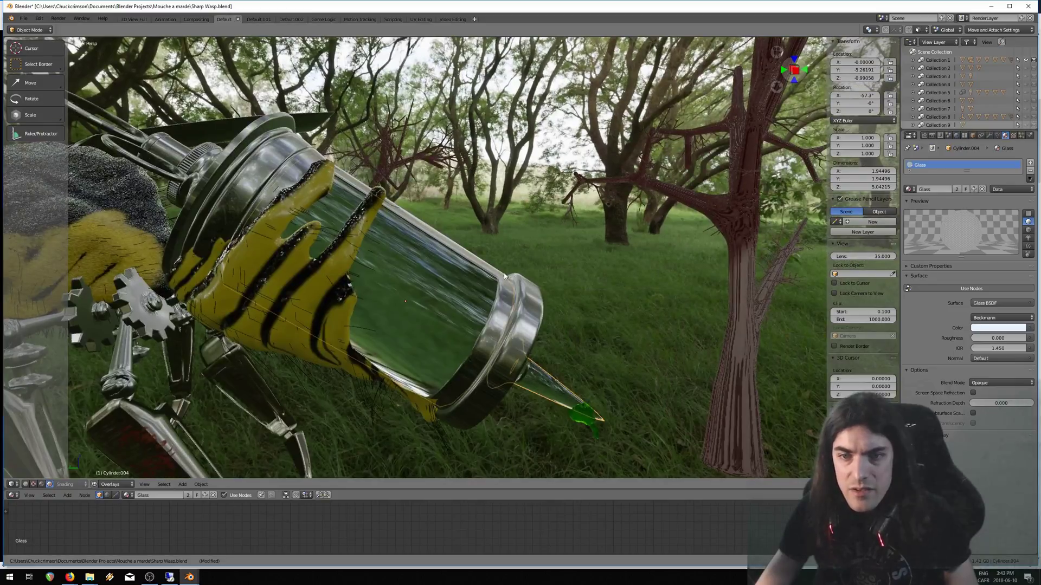
{"action": "middle_click_drag", "start_coordinate": [486, 271], "coordinate": [495, 268]}
{"action": "scroll", "coordinate": [495, 268], "scroll_direction": "down", "scroll_amount": 5}
{"action": "scroll", "coordinate": [469, 262], "scroll_direction": "up", "scroll_amount": 5}
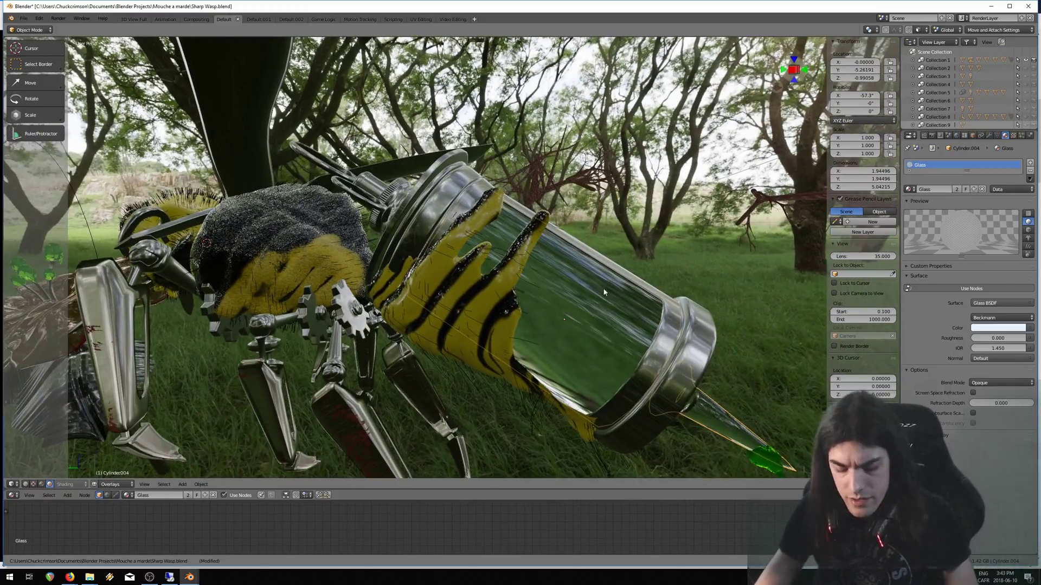
{"action": "scroll", "coordinate": [614, 286], "scroll_direction": "up", "scroll_amount": 2}
{"action": "scroll", "coordinate": [483, 278], "scroll_direction": "up", "scroll_amount": 2}
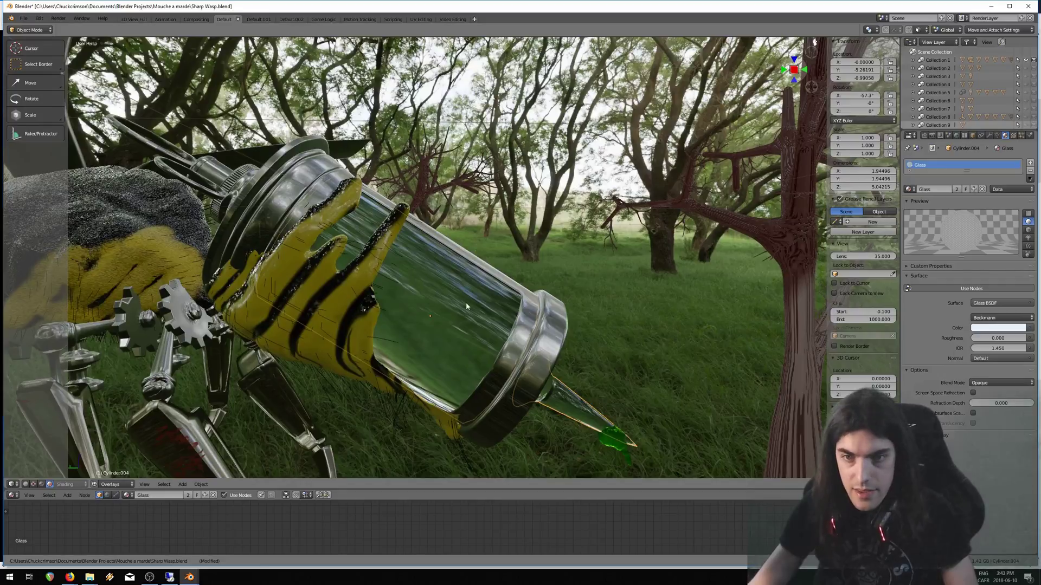
Move one copy of the syringe's glass and needle out into the open air above the syringe
{"action": "middle_click_drag", "start_coordinate": [435, 294], "coordinate": [495, 295]}
{"action": "key", "text": "shift+d"}
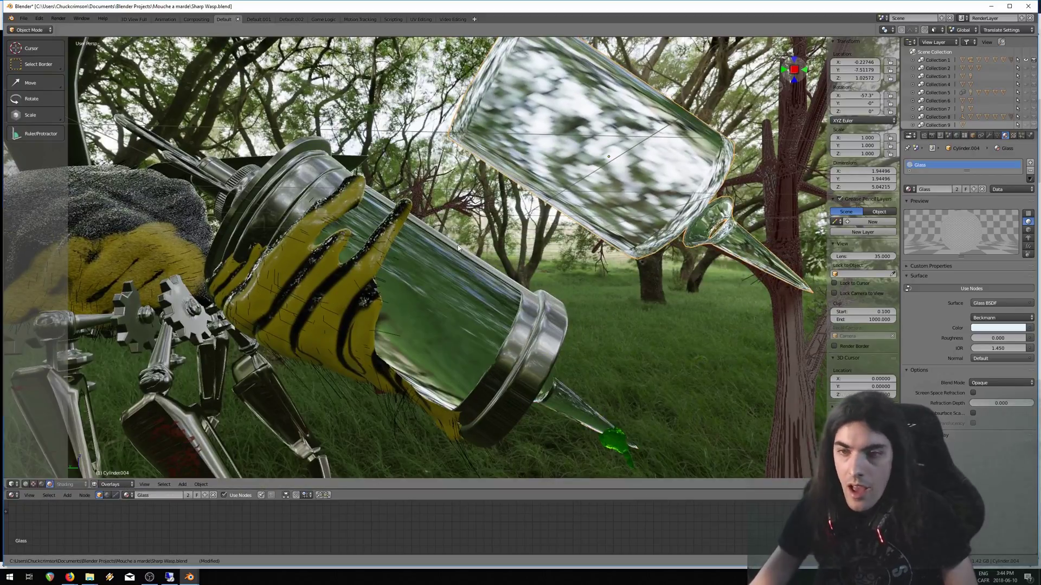
{"action": "left_click", "coordinate": [460, 281]}
{"action": "middle_click_drag", "start_coordinate": [462, 279], "coordinate": [477, 271]}
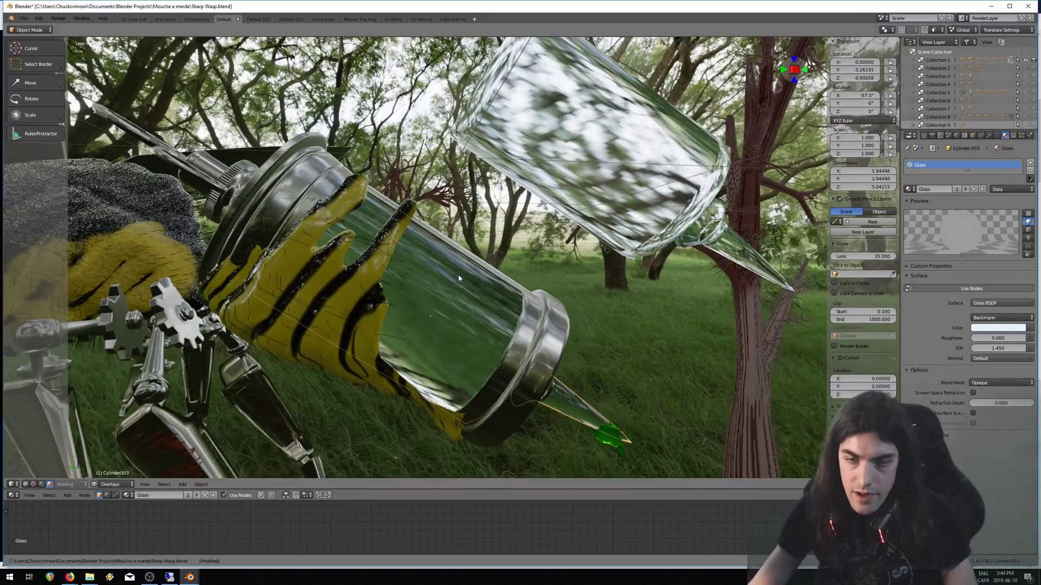
Move the remaining glass off the syringe and place it just below the other glass copy
{"action": "right_click", "coordinate": [461, 282]}
{"action": "key", "text": "g"}
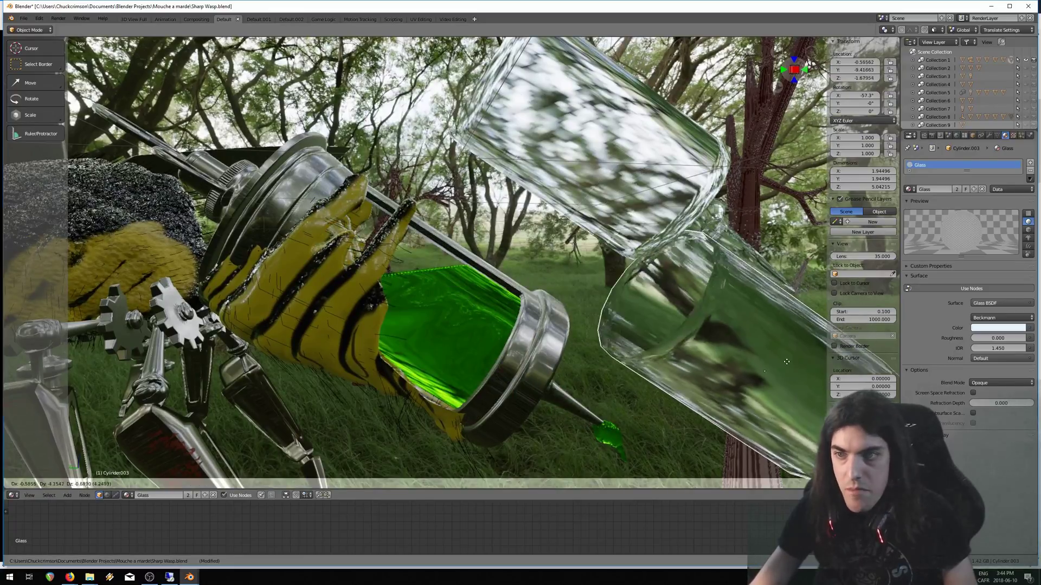
{"action": "left_click", "coordinate": [729, 314]}
{"action": "scroll", "coordinate": [721, 312], "scroll_direction": "down", "scroll_amount": 6}
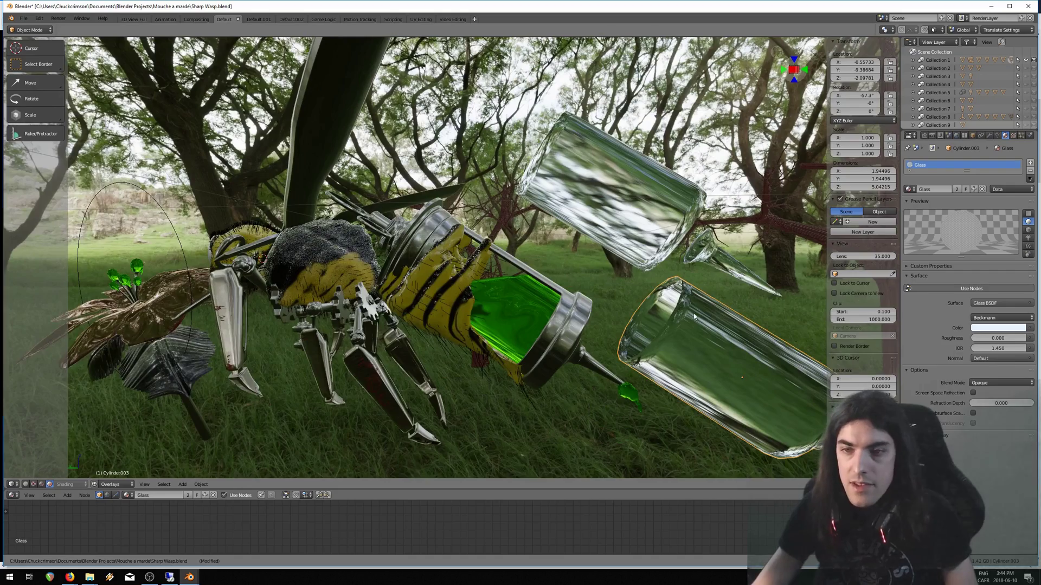
Examine the uncovered liquid inside the syringe from near and far
{"action": "scroll", "coordinate": [648, 307], "scroll_direction": "up", "scroll_amount": 6}
{"action": "scroll", "coordinate": [515, 293], "scroll_direction": "down", "scroll_amount": 4}
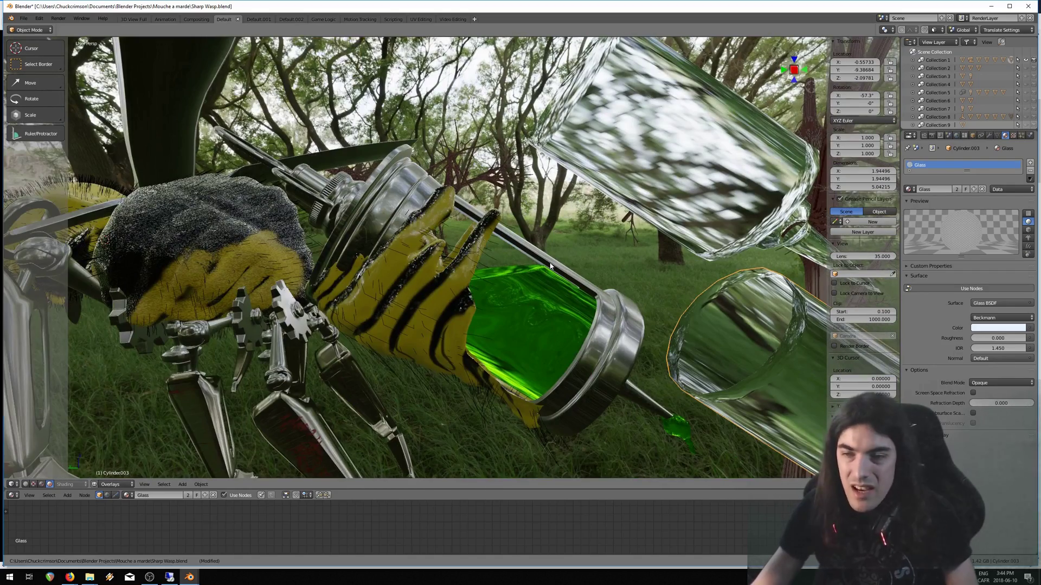
{"action": "scroll", "coordinate": [498, 263], "scroll_direction": "up", "scroll_amount": 1}
{"action": "scroll", "coordinate": [506, 278], "scroll_direction": "down", "scroll_amount": 3}
{"action": "middle_click_drag", "start_coordinate": [513, 283], "coordinate": [502, 280]}
{"action": "scroll", "coordinate": [502, 279], "scroll_direction": "up", "scroll_amount": 5}
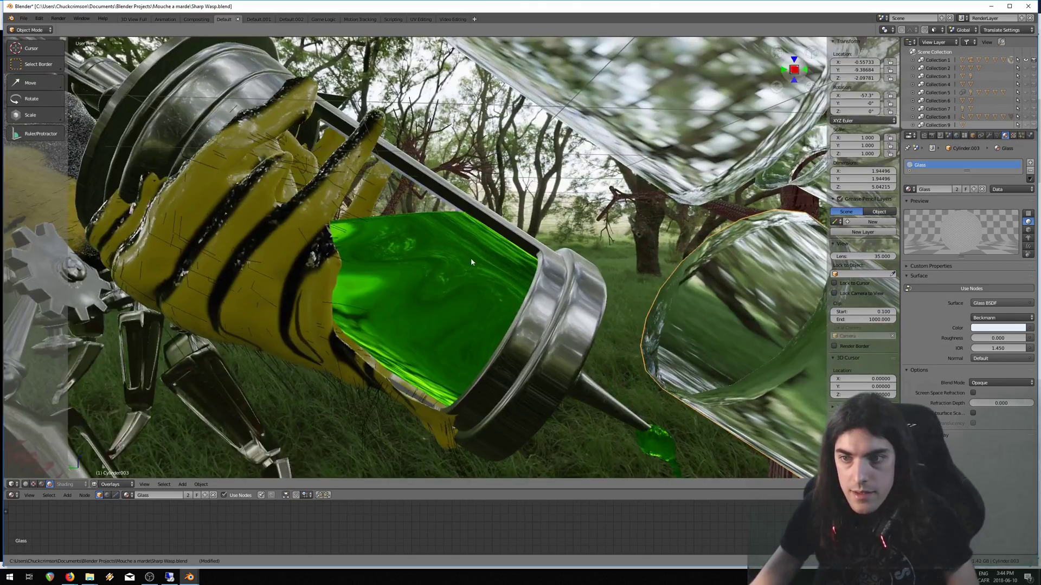
{"action": "scroll", "coordinate": [475, 258], "scroll_direction": "down", "scroll_amount": 5}
{"action": "scroll", "coordinate": [477, 262], "scroll_direction": "up", "scroll_amount": 5}
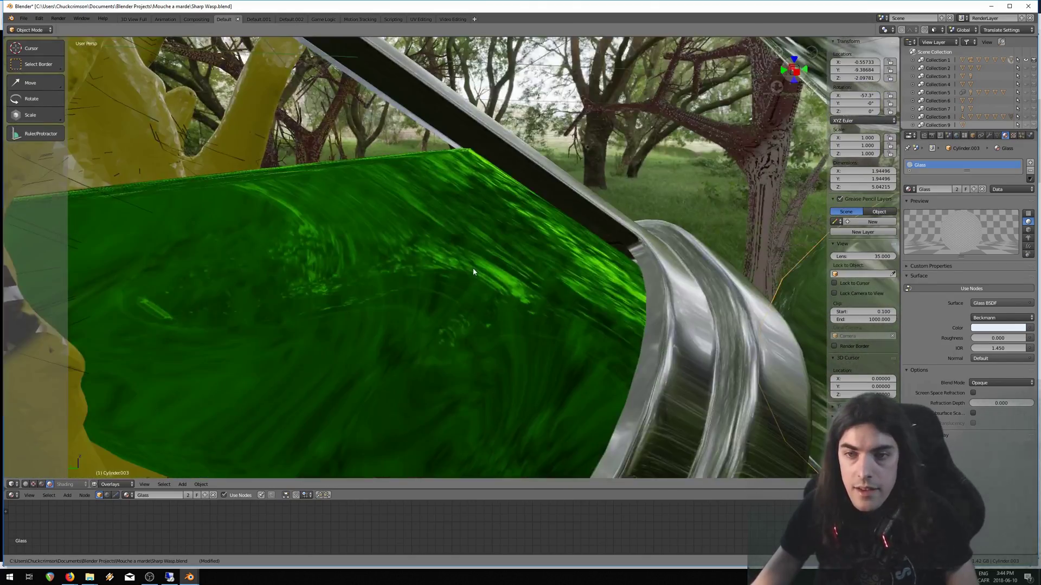
{"action": "scroll", "coordinate": [471, 261], "scroll_direction": "down", "scroll_amount": 4}
Select the green liquid and compare it with the two loose glass pieces from several angles and distances
{"action": "left_click", "coordinate": [465, 258]}
{"action": "middle_click_drag", "start_coordinate": [498, 243], "coordinate": [599, 181]}
{"action": "scroll", "coordinate": [600, 174], "scroll_direction": "down", "scroll_amount": 7}
{"action": "middle_click_drag", "start_coordinate": [529, 120], "coordinate": [623, 142]}
{"action": "scroll", "coordinate": [615, 134], "scroll_direction": "up", "scroll_amount": 8}
{"action": "scroll", "coordinate": [610, 153], "scroll_direction": "down", "scroll_amount": 7}
{"action": "scroll", "coordinate": [623, 143], "scroll_direction": "up", "scroll_amount": 8}
{"action": "scroll", "coordinate": [536, 267], "scroll_direction": "down", "scroll_amount": 3}
{"action": "middle_click_drag", "start_coordinate": [531, 271], "coordinate": [538, 223]}
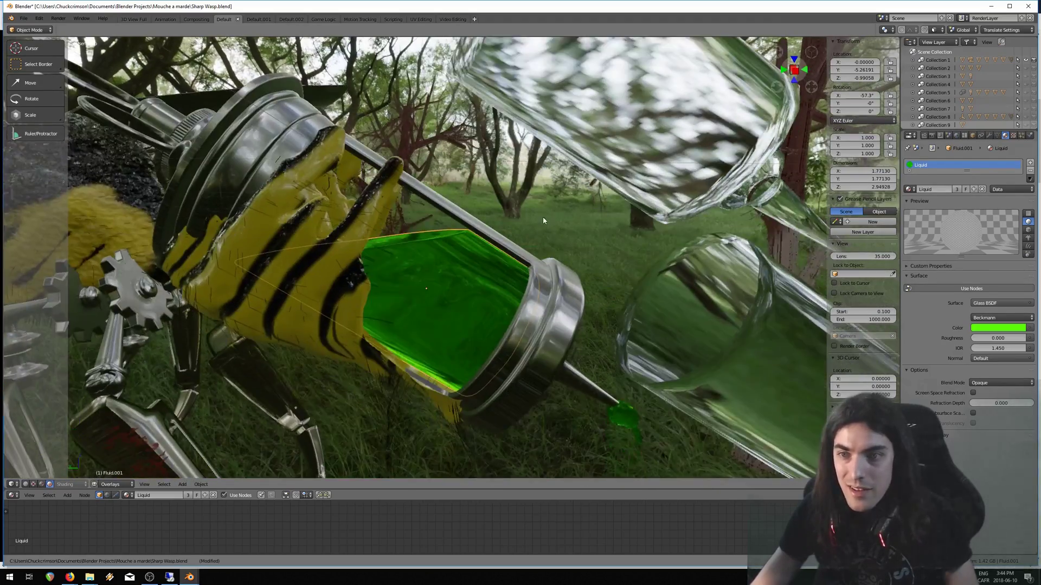
{"action": "scroll", "coordinate": [414, 280], "scroll_direction": "down", "scroll_amount": 3}
{"action": "middle_click_drag", "start_coordinate": [423, 295], "coordinate": [444, 315]}
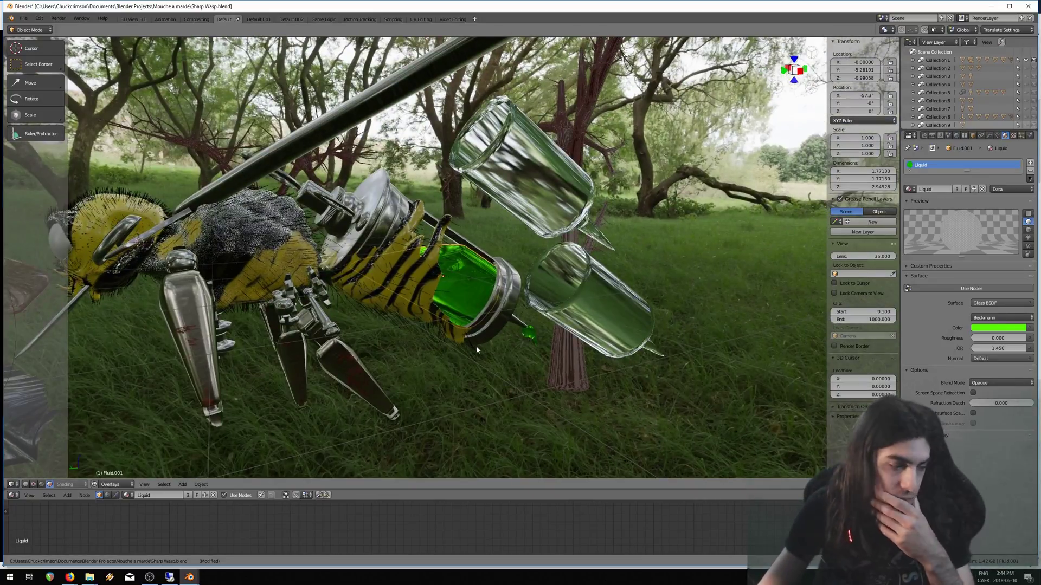
Look over the wasp from its front side, select the head and examine its hairs up close
{"action": "middle_click_drag", "start_coordinate": [476, 350], "coordinate": [391, 250]}
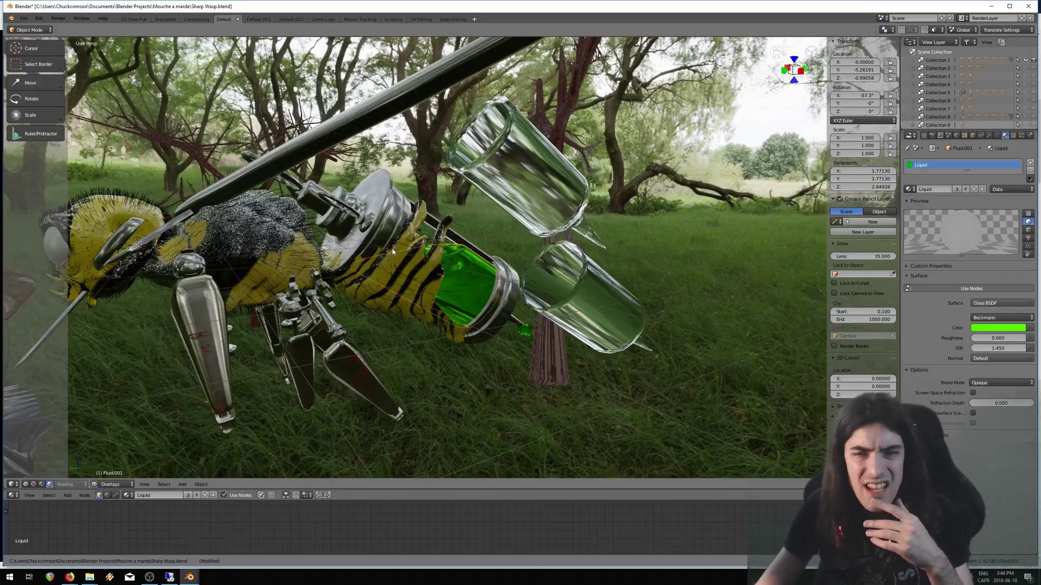
{"action": "middle_click_drag", "start_coordinate": [323, 249], "coordinate": [485, 267]}
{"action": "scroll", "coordinate": [330, 247], "scroll_direction": "up", "scroll_amount": 4}
{"action": "scroll", "coordinate": [331, 247], "scroll_direction": "down", "scroll_amount": 4}
{"action": "scroll", "coordinate": [485, 266], "scroll_direction": "up", "scroll_amount": 2}
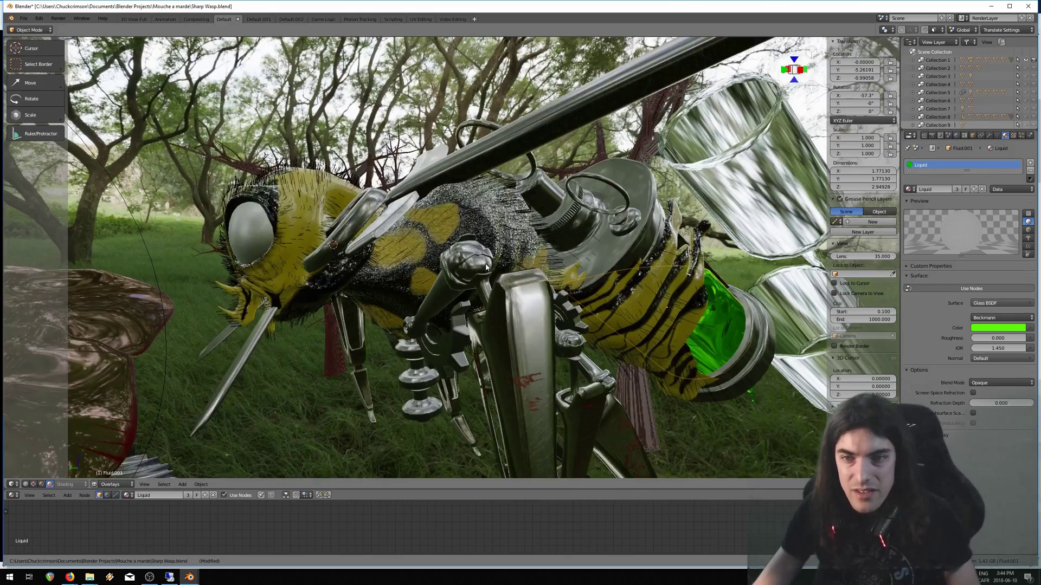
{"action": "right_click", "coordinate": [294, 209]}
{"action": "scroll", "coordinate": [321, 209], "scroll_direction": "up", "scroll_amount": 4}
{"action": "scroll", "coordinate": [321, 210], "scroll_direction": "down", "scroll_amount": 4}
{"action": "middle_click_drag", "start_coordinate": [321, 210], "coordinate": [340, 215]}
{"action": "scroll", "coordinate": [340, 215], "scroll_direction": "up", "scroll_amount": 3}
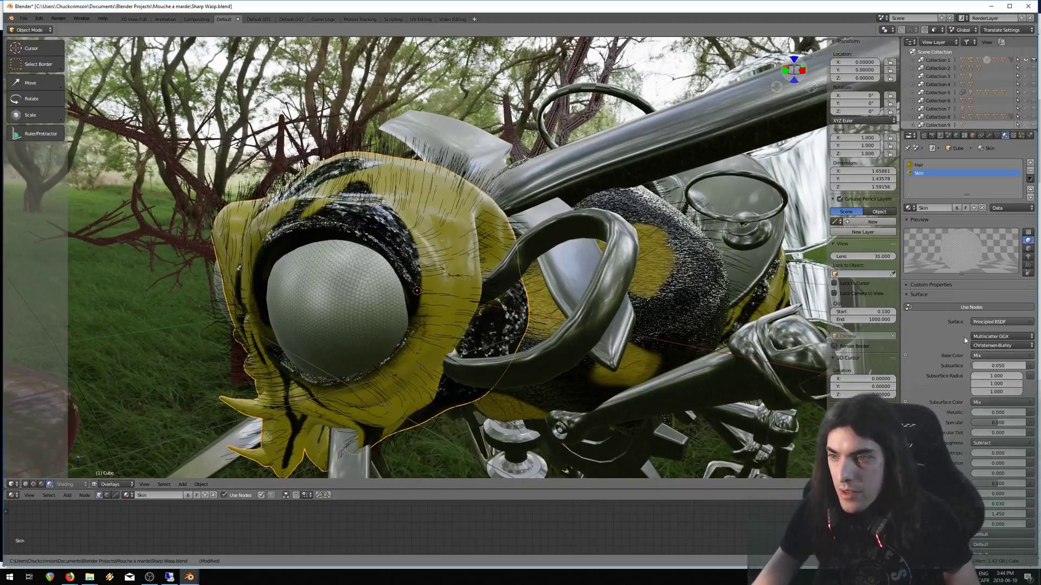
Set the render hair type to Strip with 2 additional subdivisions
{"action": "left_click", "coordinate": [931, 135]}
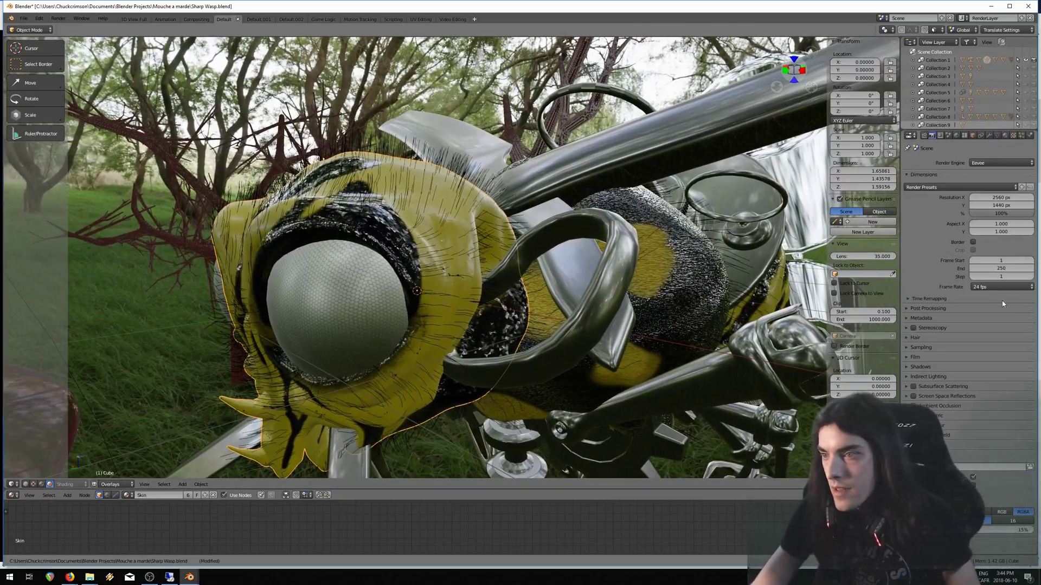
{"action": "left_click", "coordinate": [912, 338]}
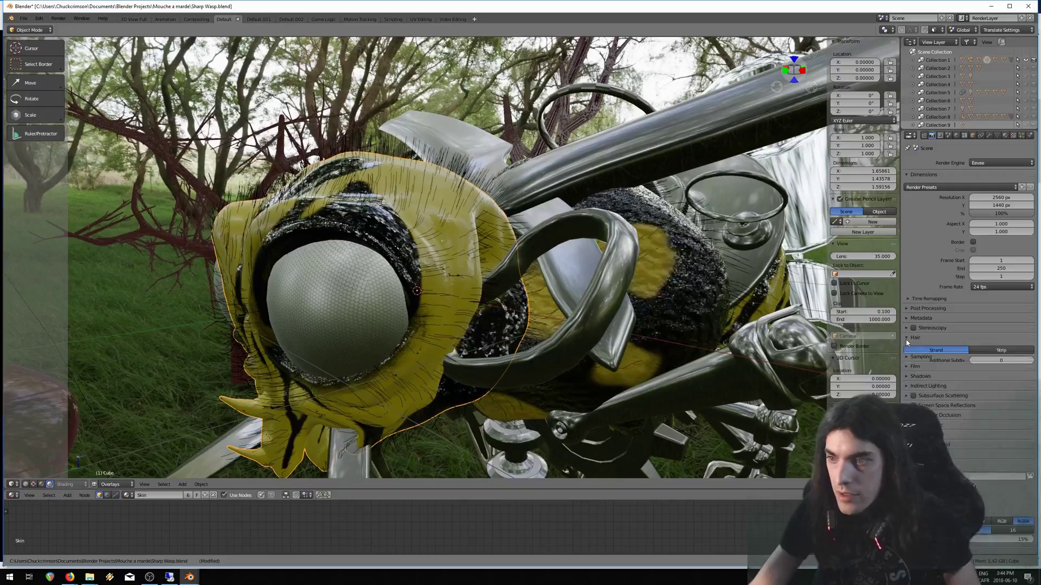
{"action": "left_click", "coordinate": [1003, 350]}
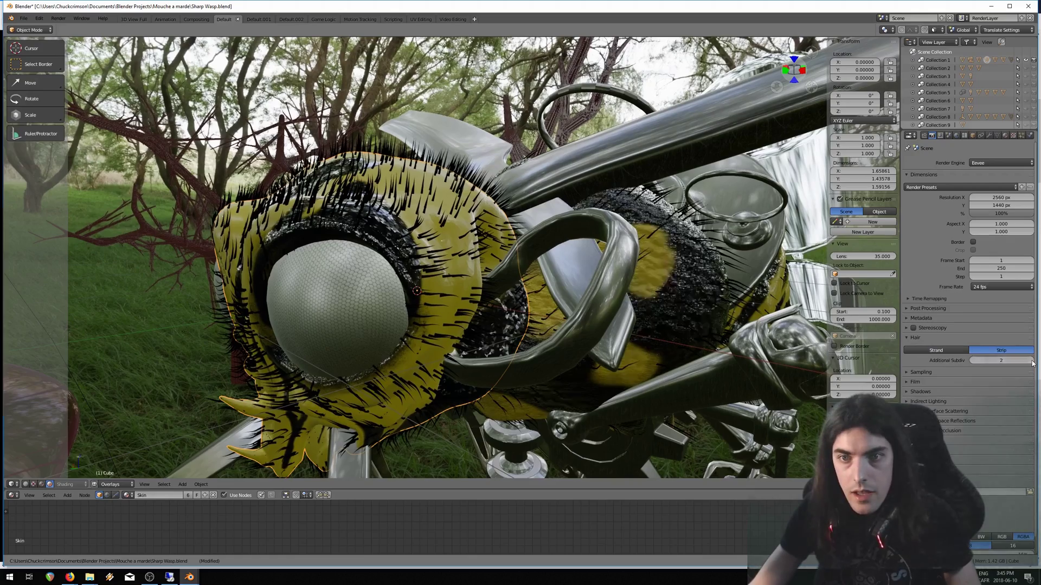
Inspect the strip hairs on the wasp's head and body from several angles, keeping the head as the selected object
{"action": "mouse_move", "coordinate": [337, 235]}
{"action": "middle_mouse_down"}
{"action": "mouse_move", "coordinate": [309, 228]}
{"action": "mouse_move", "coordinate": [352, 239]}
{"action": "middle_mouse_up"}
{"action": "scroll", "coordinate": [429, 268], "scroll_direction": "down", "scroll_amount": 7}
{"action": "scroll", "coordinate": [429, 268], "scroll_direction": "up", "scroll_amount": 8}
{"action": "middle_click_drag", "start_coordinate": [498, 275], "coordinate": [450, 253]}
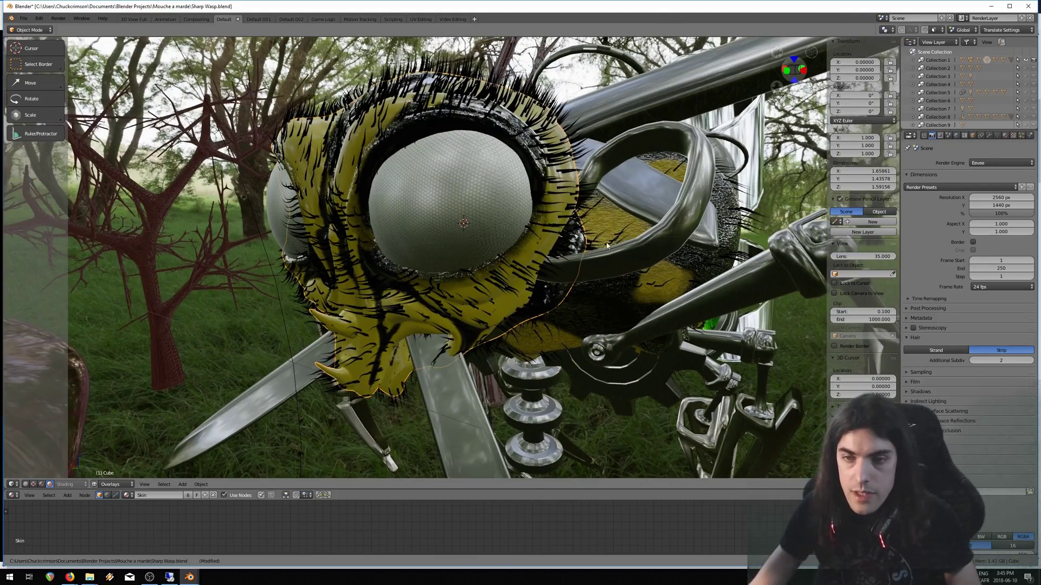
{"action": "middle_click_drag", "start_coordinate": [606, 245], "coordinate": [528, 265]}
{"action": "right_click", "coordinate": [503, 262]}
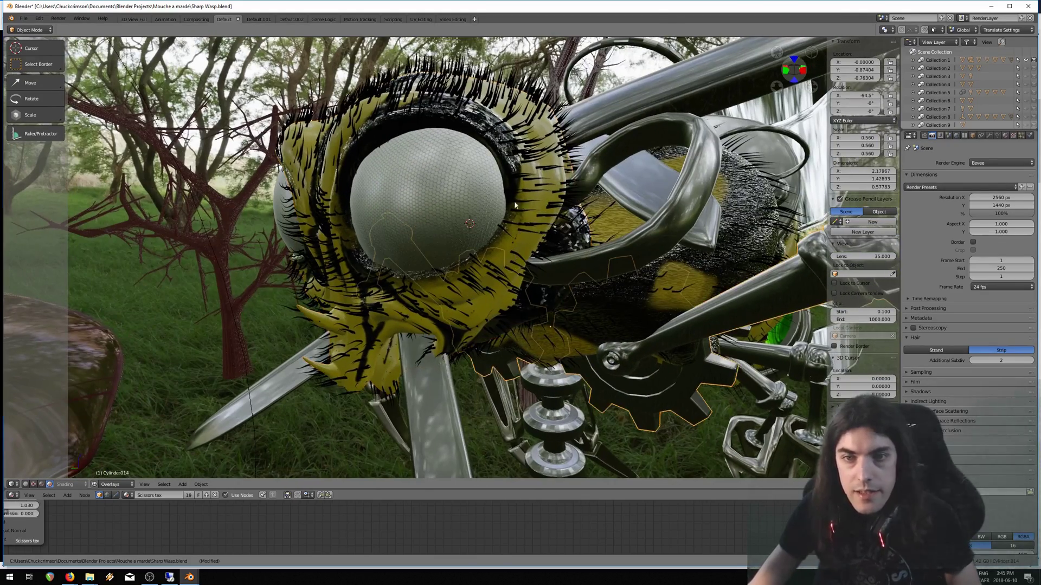
{"action": "right_click", "coordinate": [473, 99]}
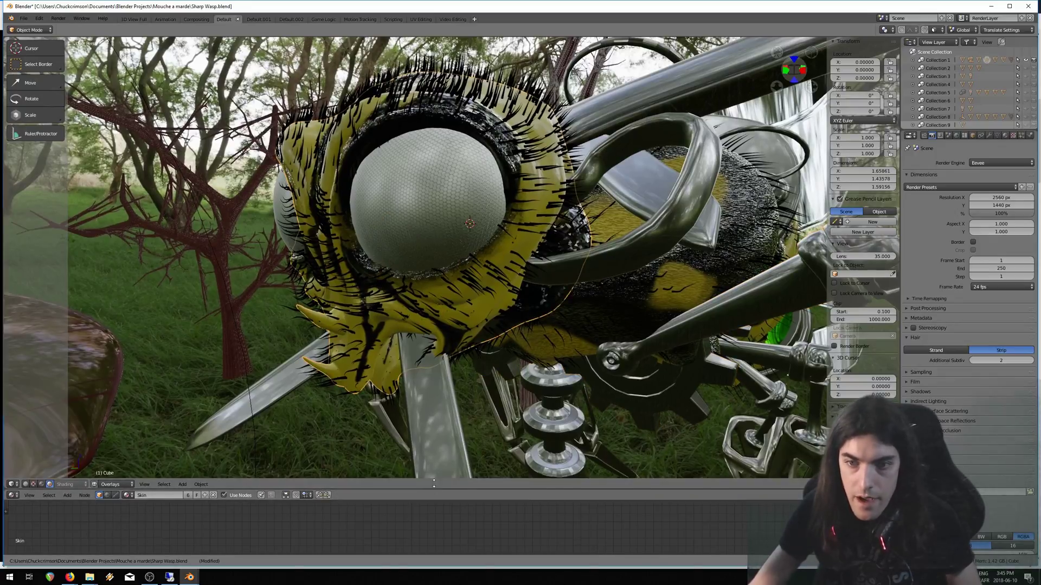
Enlarge the Shader Editor and bring up the node network of the head's Hair material
{"action": "left_click_drag", "start_coordinate": [434, 458], "coordinate": [433, 323]}
{"action": "left_click", "coordinate": [1005, 136]}
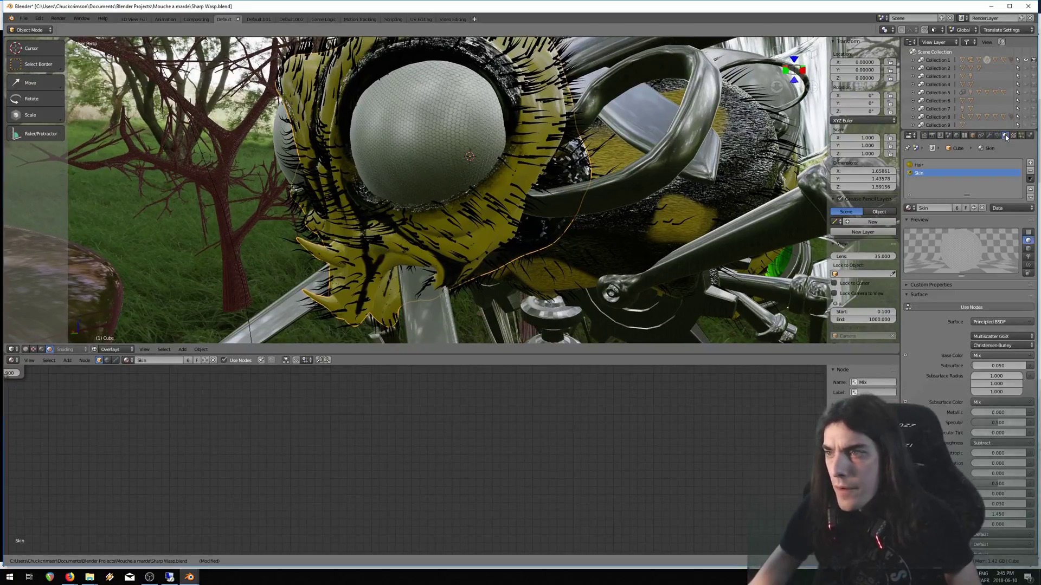
{"action": "left_click", "coordinate": [920, 165]}
{"action": "key", "text": "Home"}
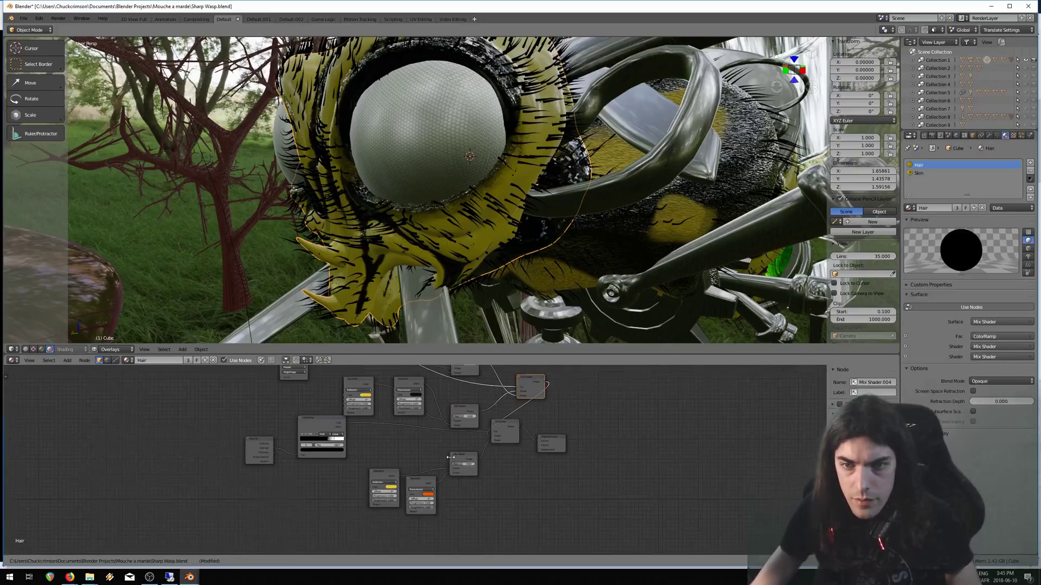
{"action": "scroll", "coordinate": [583, 433], "scroll_direction": "up", "scroll_amount": 3}
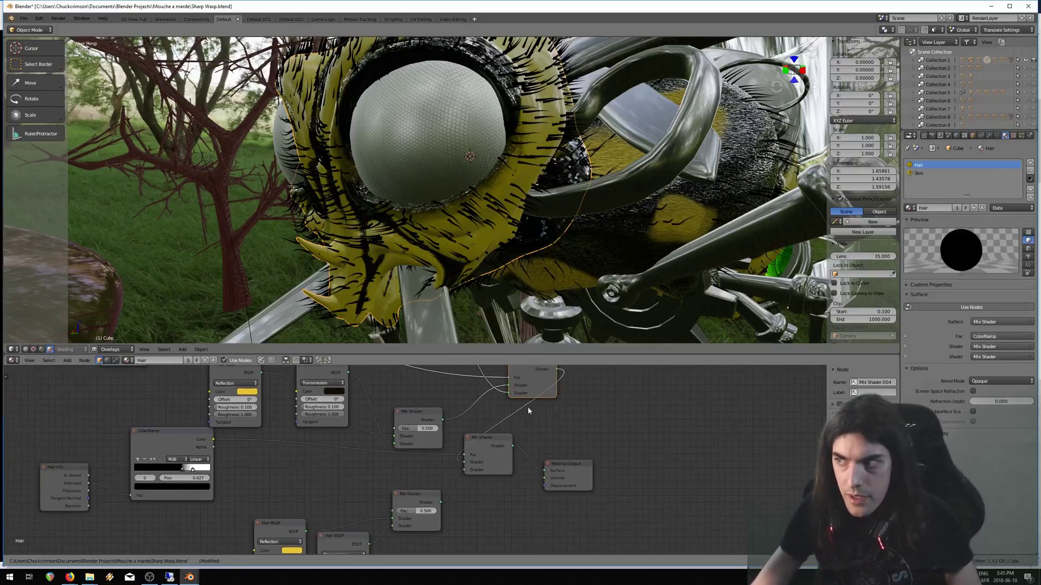
{"action": "left_click_drag", "start_coordinate": [466, 355], "coordinate": [477, 260]}
{"action": "middle_click_drag", "start_coordinate": [596, 382], "coordinate": [544, 388]}
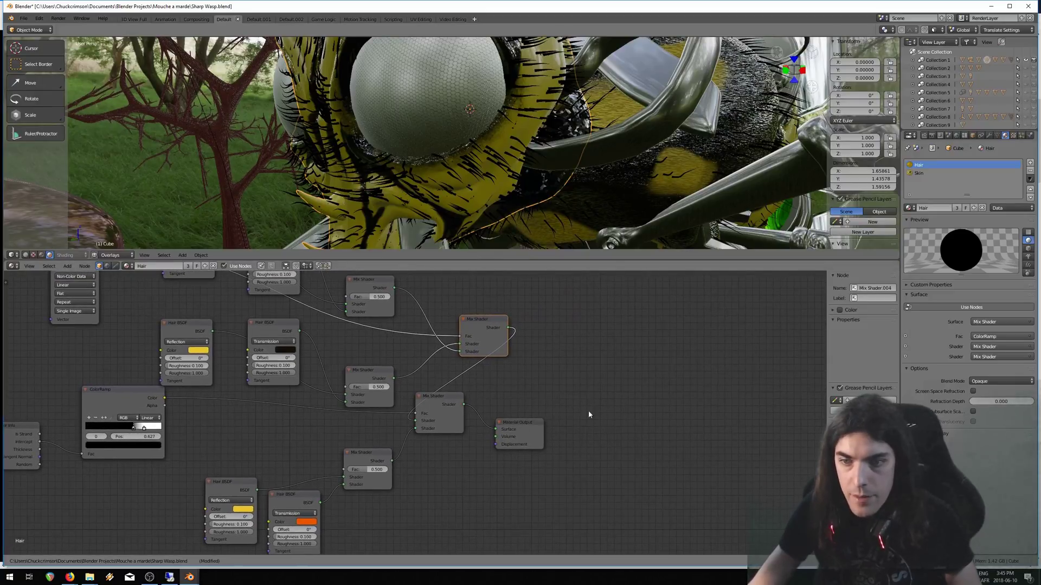
Add a Principled BSDF to the Hair material and connect it to the Material Output's surface instead of the Mix Shader
{"action": "left_click_drag", "start_coordinate": [517, 423], "coordinate": [640, 398]}
{"action": "key", "text": "shift+a"}
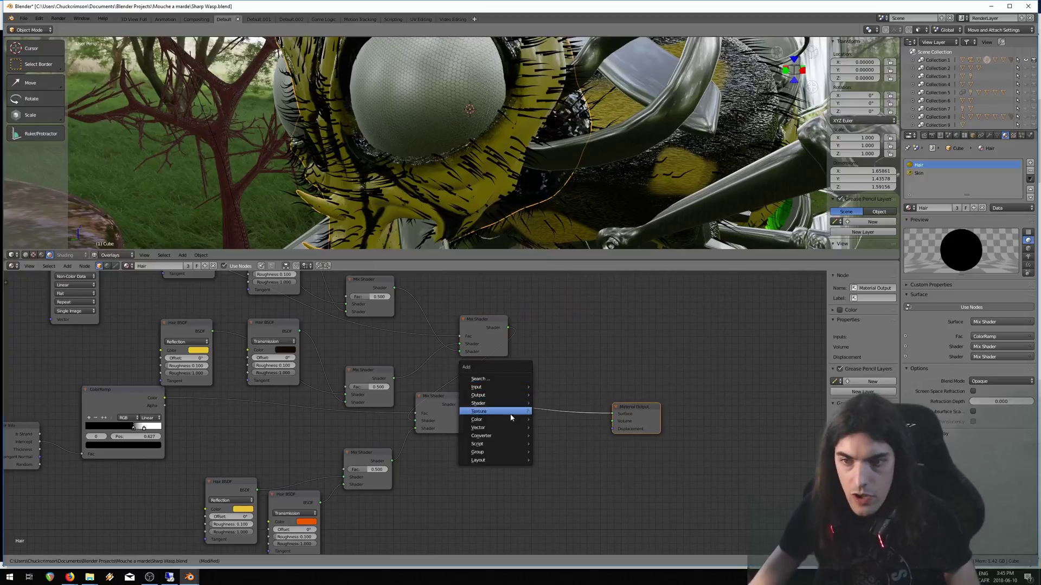
{"action": "mouse_move", "coordinate": [486, 404]}
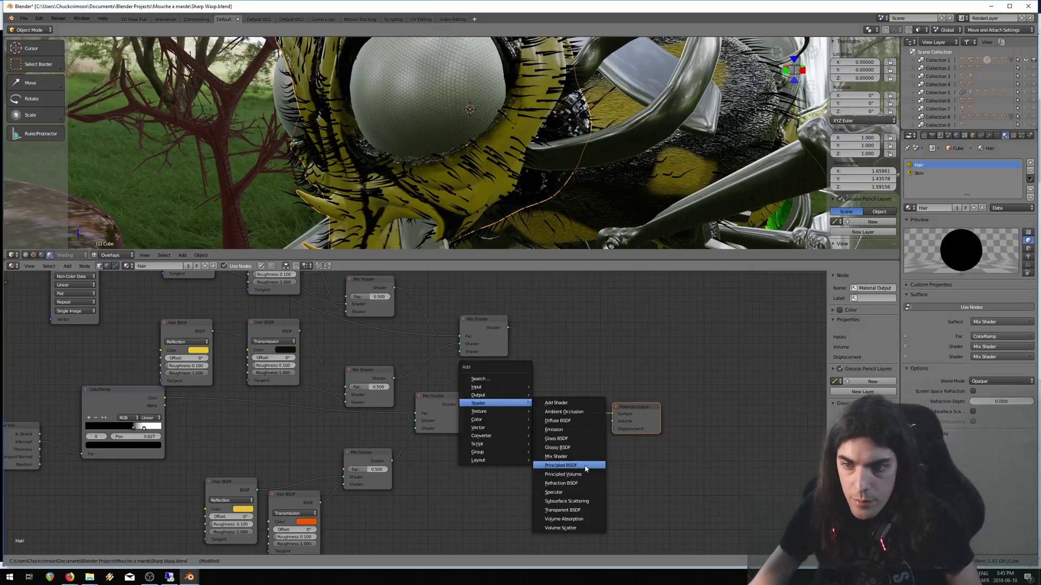
{"action": "left_click", "coordinate": [586, 468]}
{"action": "left_click", "coordinate": [730, 444]}
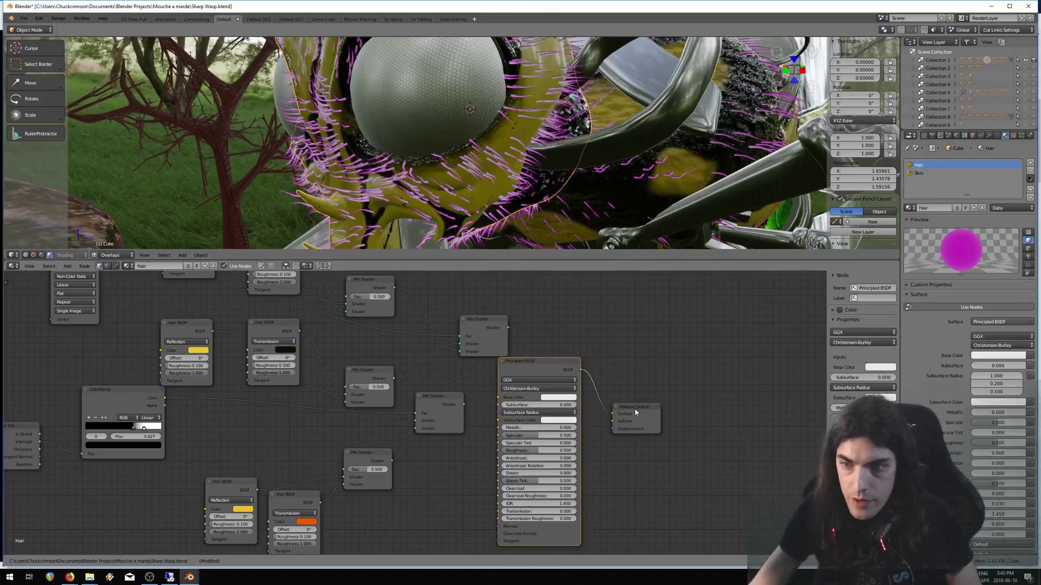
Space out the Material Output, the Principled BSDF and the final Mix Shader in the Hair node network
{"action": "left_click_drag", "start_coordinate": [659, 407], "coordinate": [701, 399]}
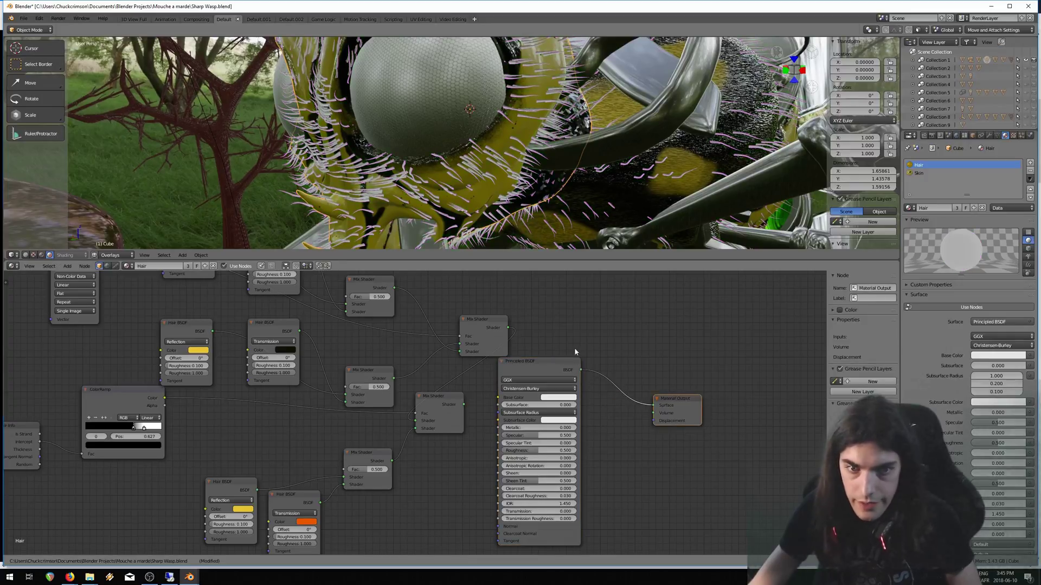
{"action": "left_click_drag", "start_coordinate": [559, 361], "coordinate": [612, 347]}
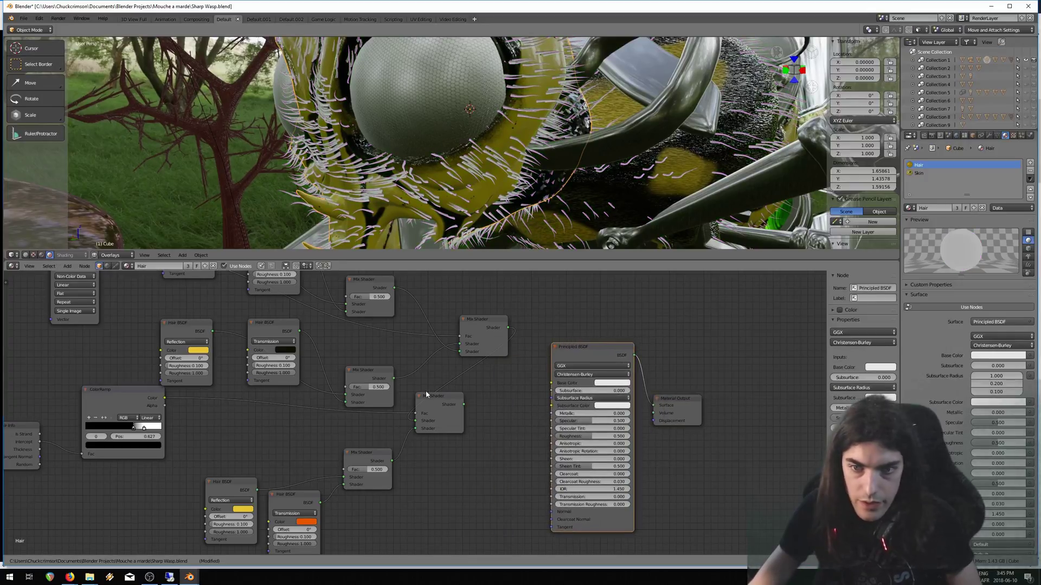
{"action": "left_click_drag", "start_coordinate": [451, 405], "coordinate": [463, 411]}
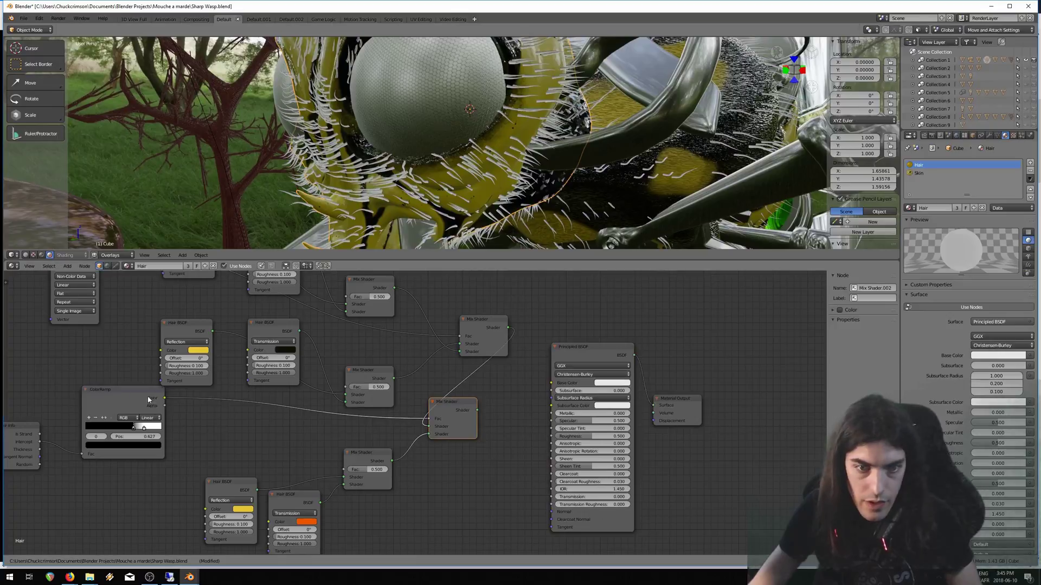
Add a color Mix node with the hair shaders' yellow and orange as its two colors, and drive its factor with the ColorRamp
{"action": "middle_click_drag", "start_coordinate": [248, 431], "coordinate": [248, 403]}
{"action": "scroll", "coordinate": [249, 402], "scroll_direction": "down", "scroll_amount": 2}
{"action": "key", "text": "shift+a"}
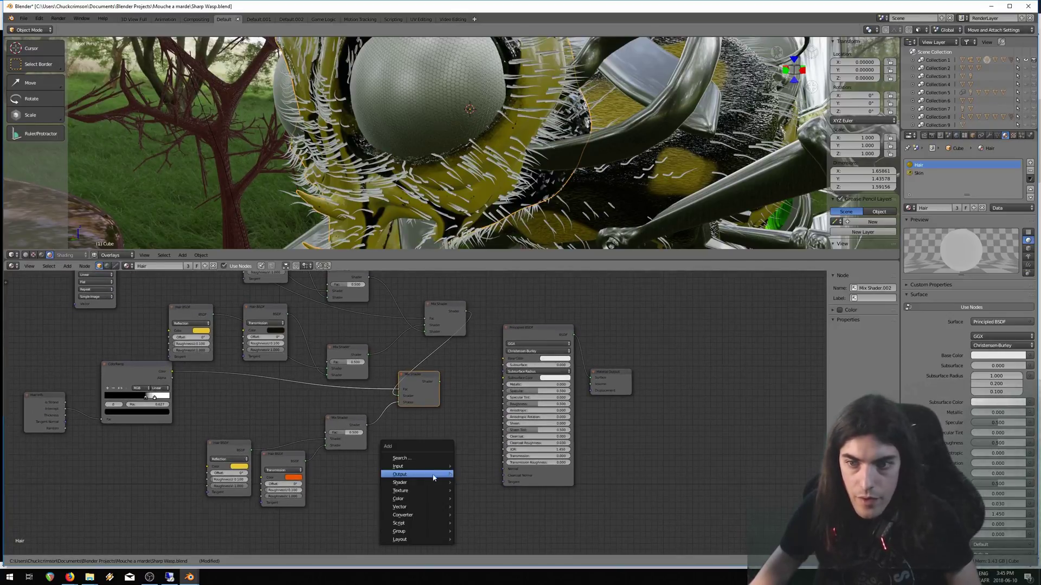
{"action": "mouse_move", "coordinate": [442, 499]}
{"action": "left_click", "coordinate": [488, 492]}
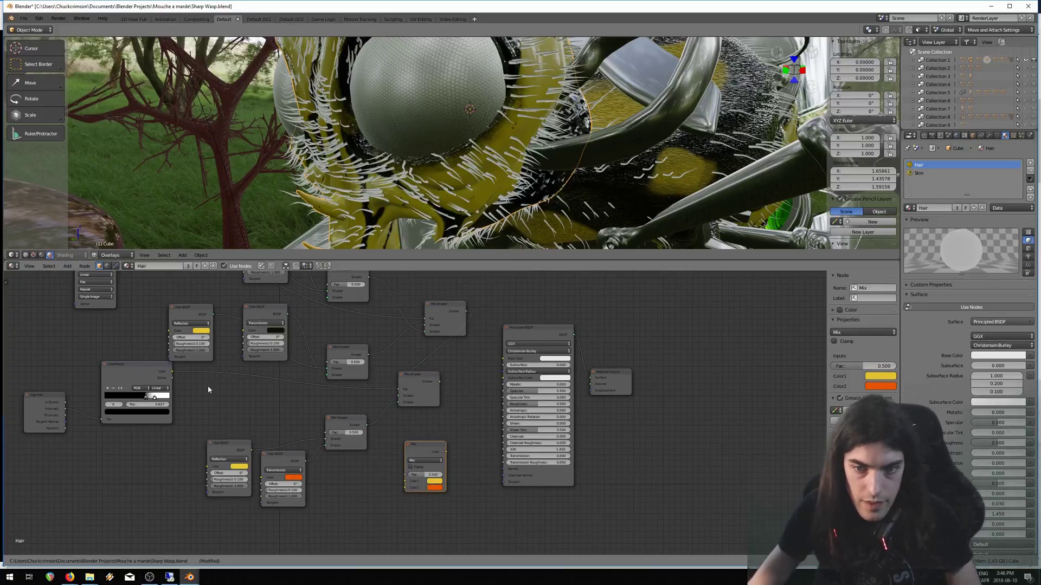
{"action": "left_click_drag", "start_coordinate": [172, 372], "coordinate": [406, 476]}
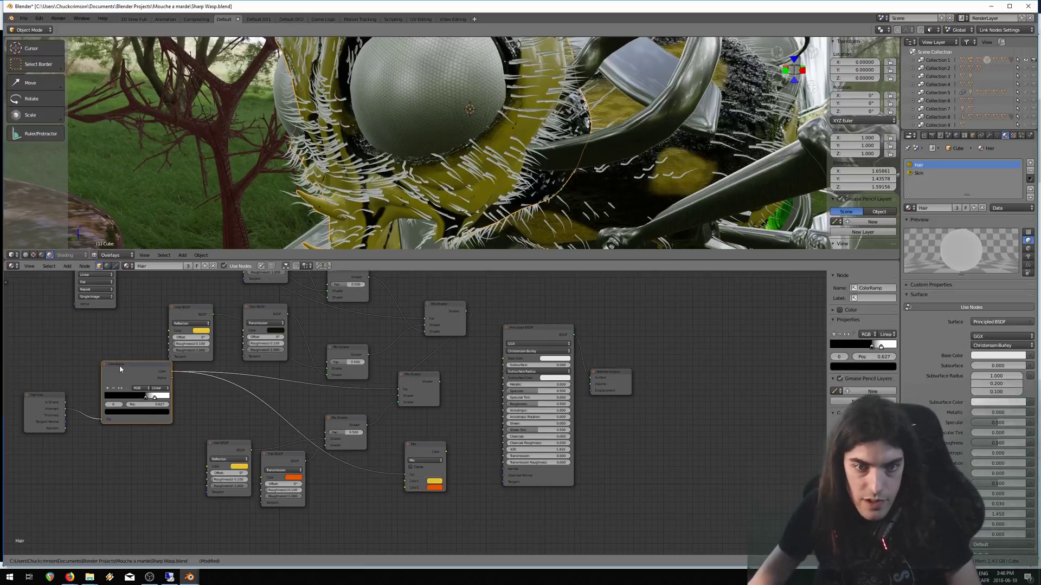
Reposition the ColorRamp and Mix nodes slightly and feed the Mix color into the Principled BSDF's Base Color
{"action": "key", "text": "g"}
{"action": "left_click", "coordinate": [40, 392]}
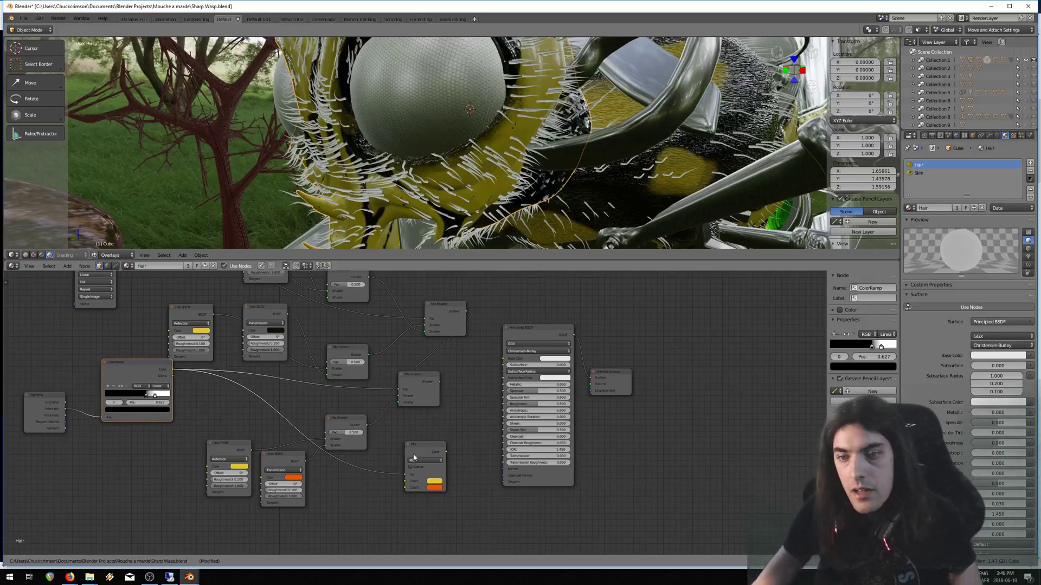
{"action": "left_click_drag", "start_coordinate": [427, 442], "coordinate": [499, 361]}
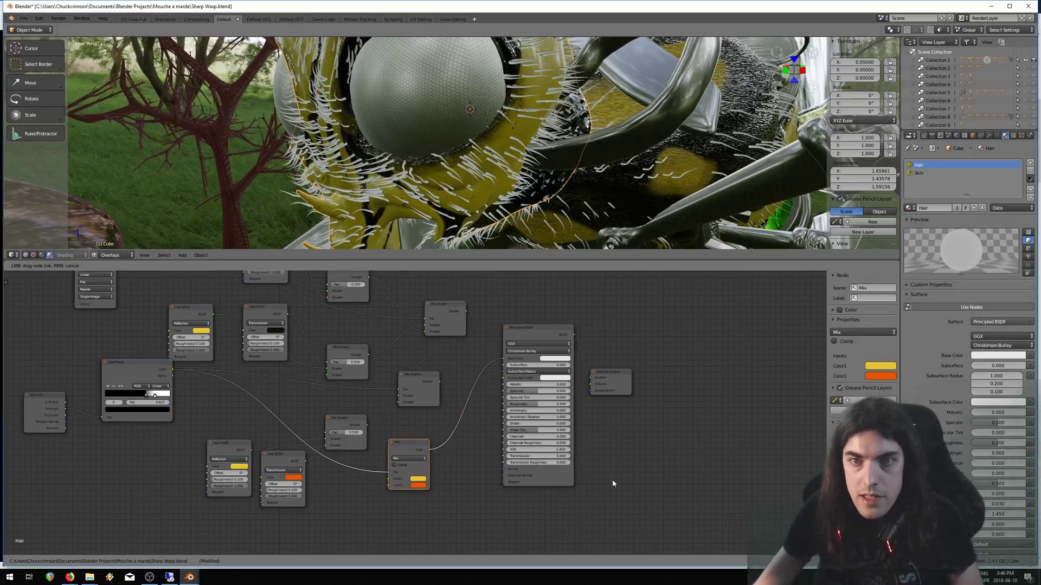
{"action": "left_click_drag", "start_coordinate": [574, 446], "coordinate": [561, 436]}
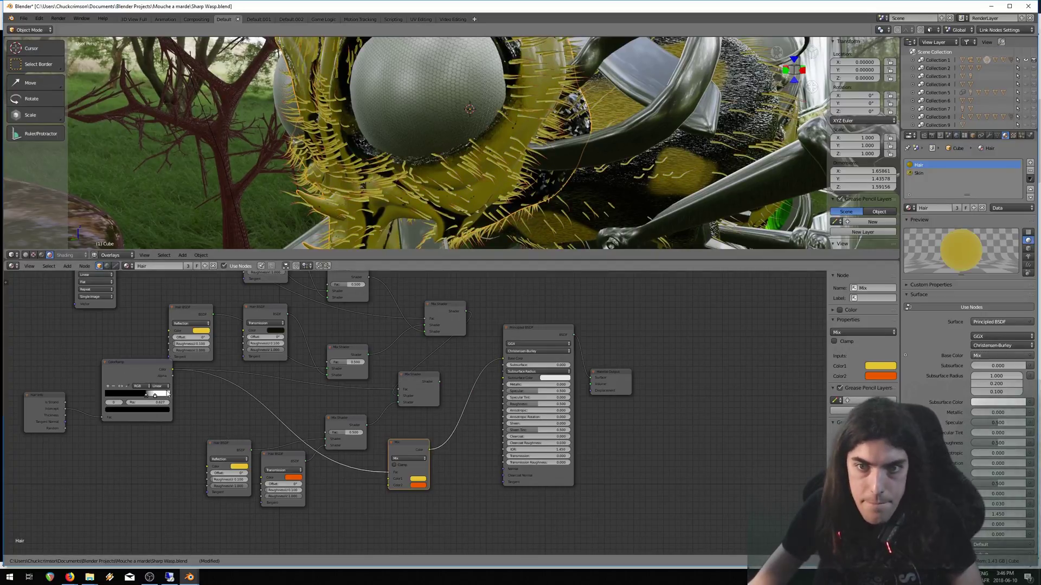
Adjust the stops of the Hair material's ColorRamp to shift the yellow-to-orange blend along the hairs
{"action": "left_click", "coordinate": [155, 395]}
{"action": "left_click_drag", "start_coordinate": [143, 398], "coordinate": [172, 396]}
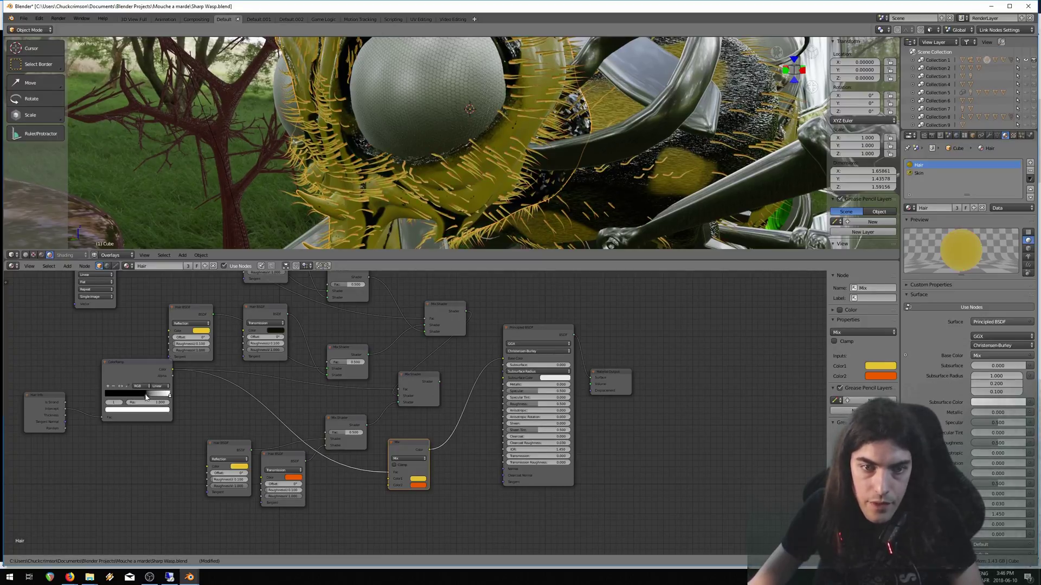
{"action": "left_click_drag", "start_coordinate": [169, 397], "coordinate": [143, 398]}
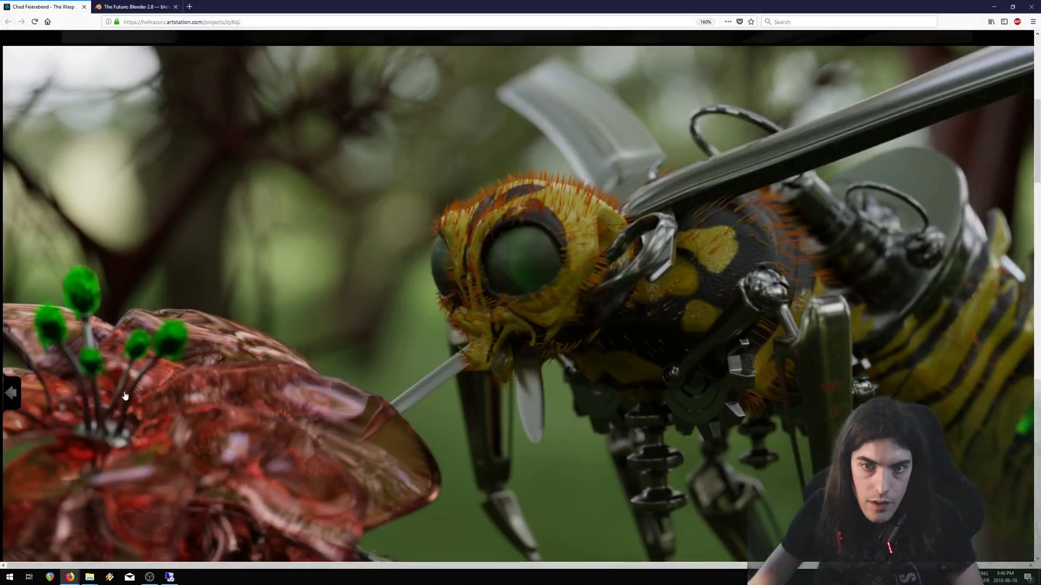